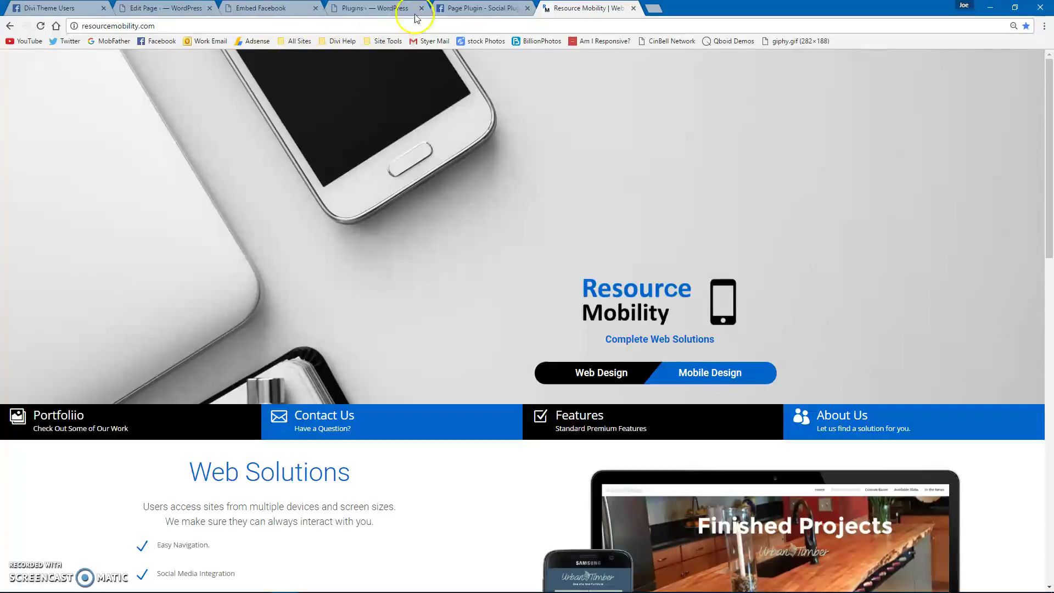
Open Installed Plugins in a new tab, check the AddFunc Head & Footer Code plugin, and return to Edit Page.
left_click(184, 10)
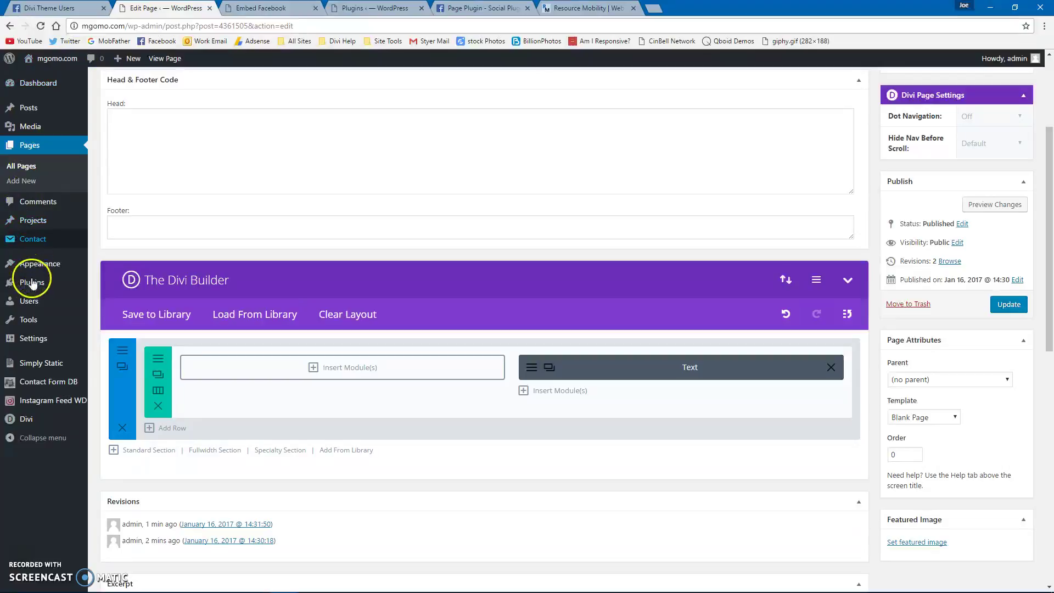
mouse_move(31, 291)
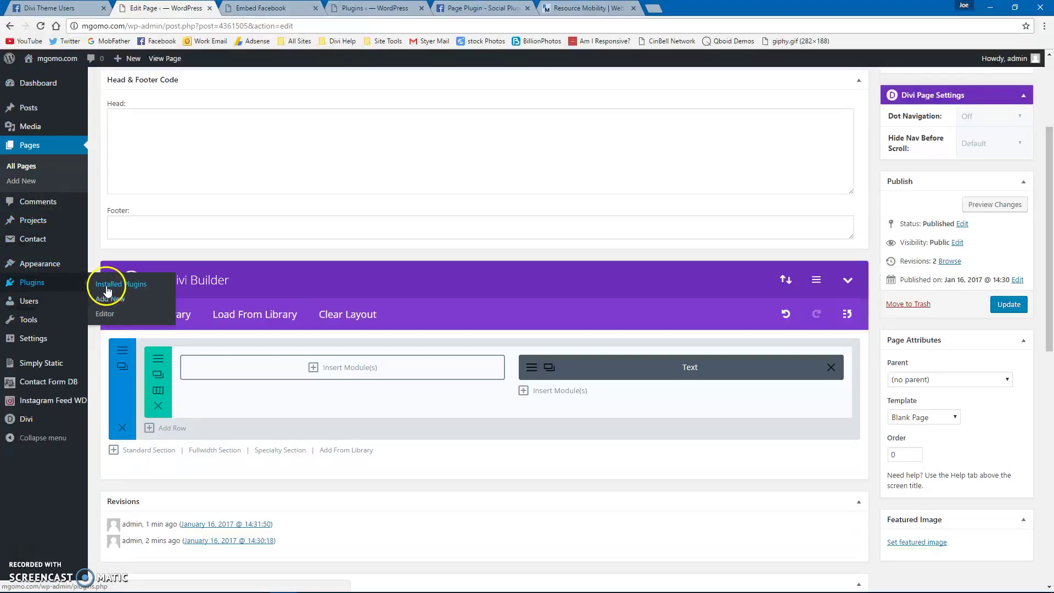
right_click(108, 286)
left_click(114, 294)
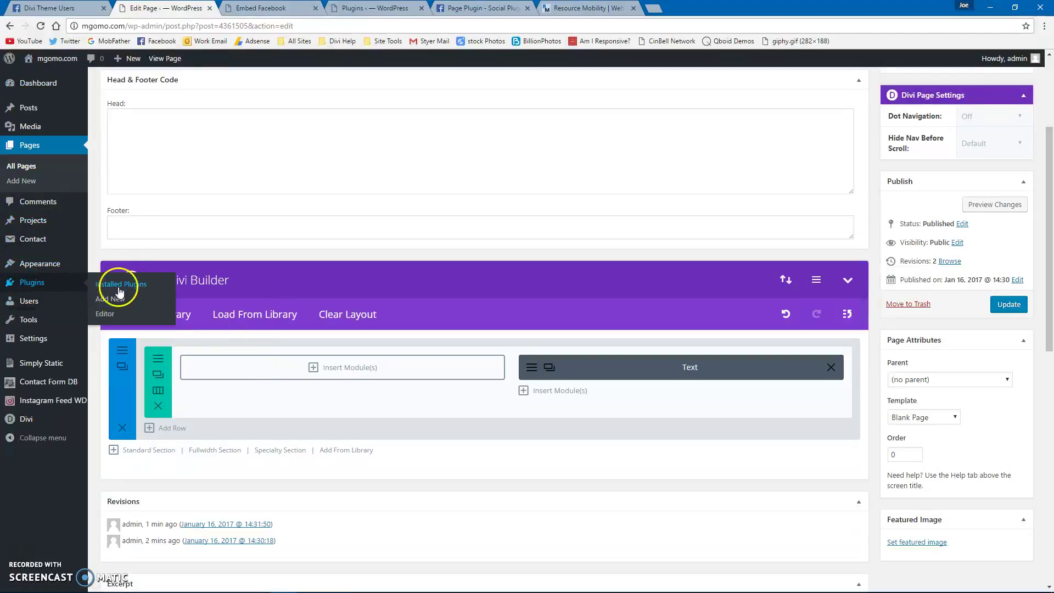
left_click(260, 8)
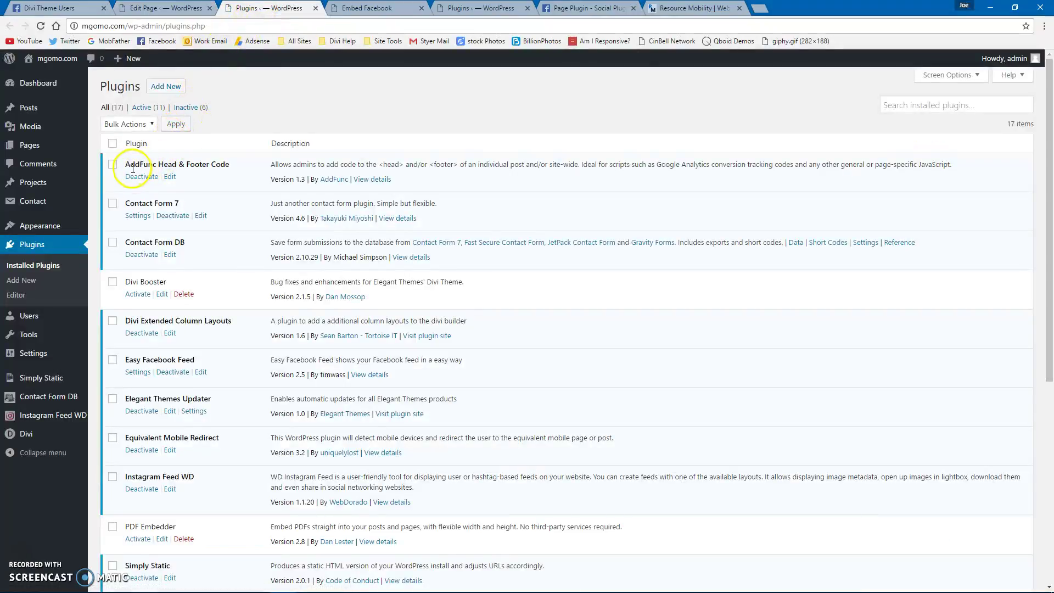
left_click_drag(127, 165, 226, 168)
left_click(233, 168)
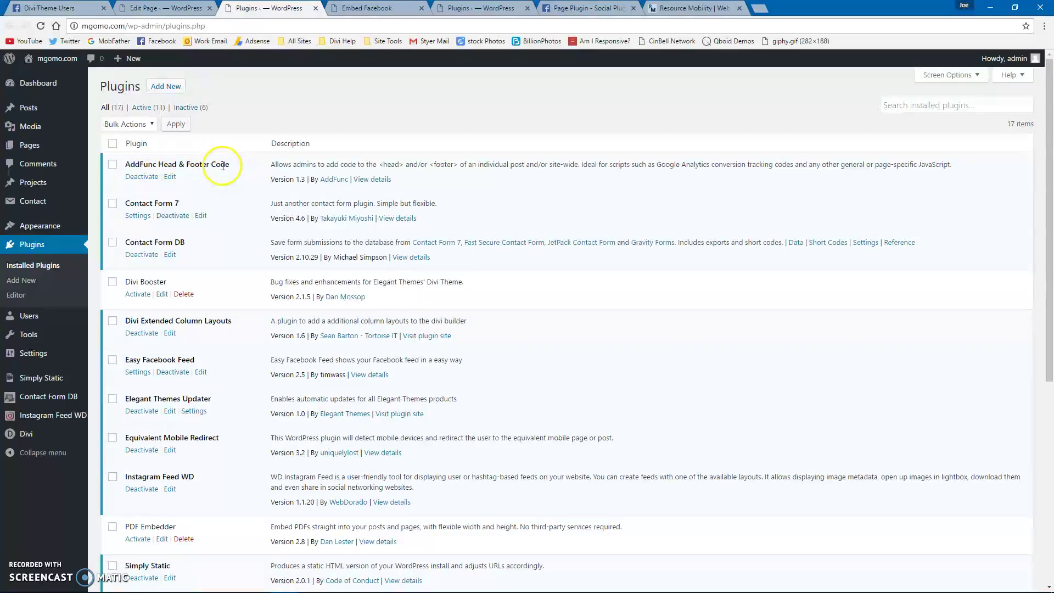
left_click(185, 8)
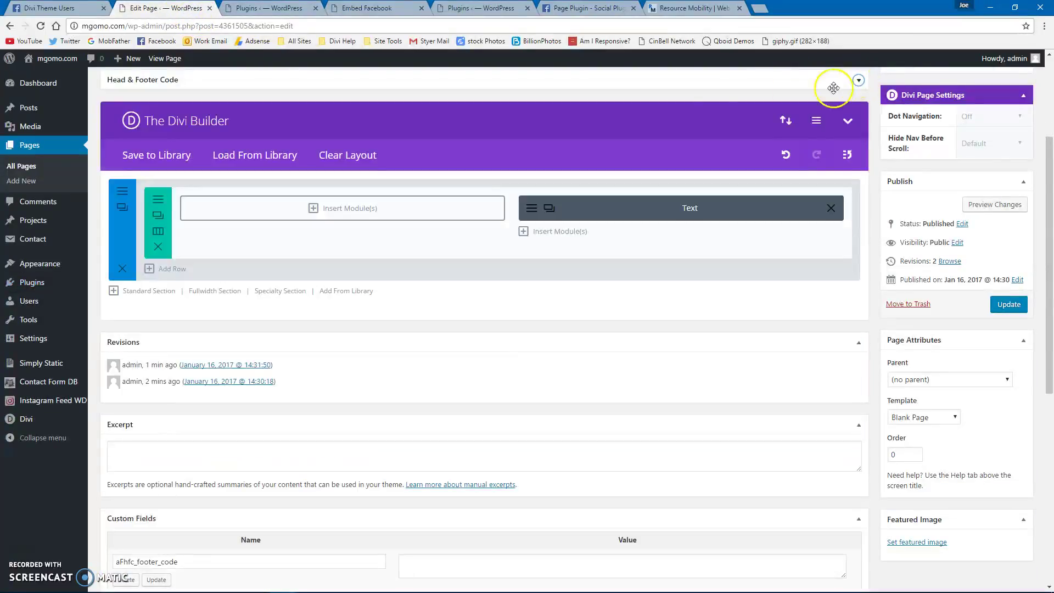
Collapse the Head & Footer Code box and scroll up to the Divi Builder row.
left_click(857, 81)
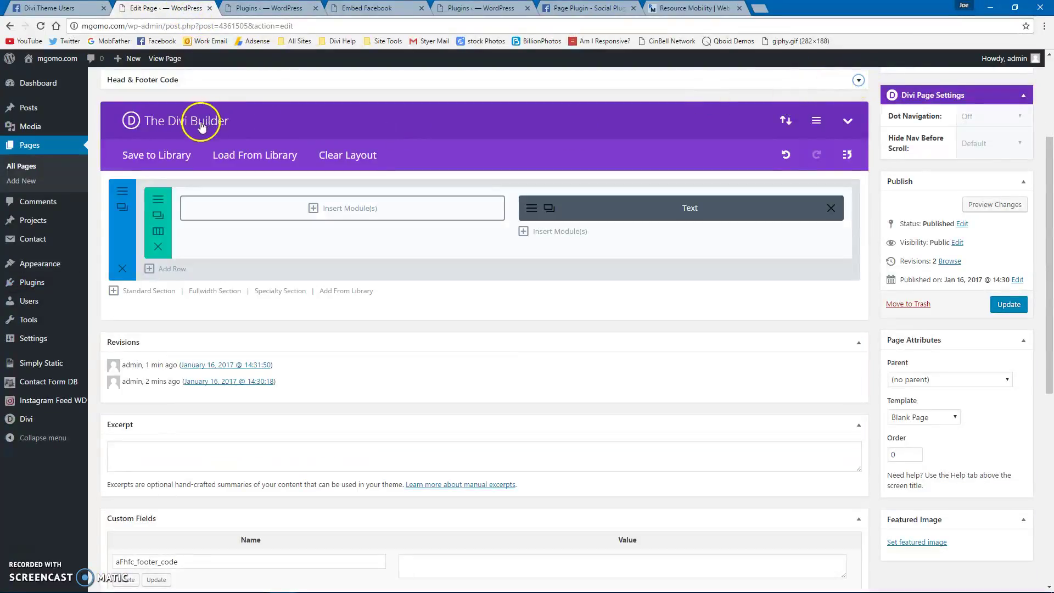
scroll(200, 126, "up", 1)
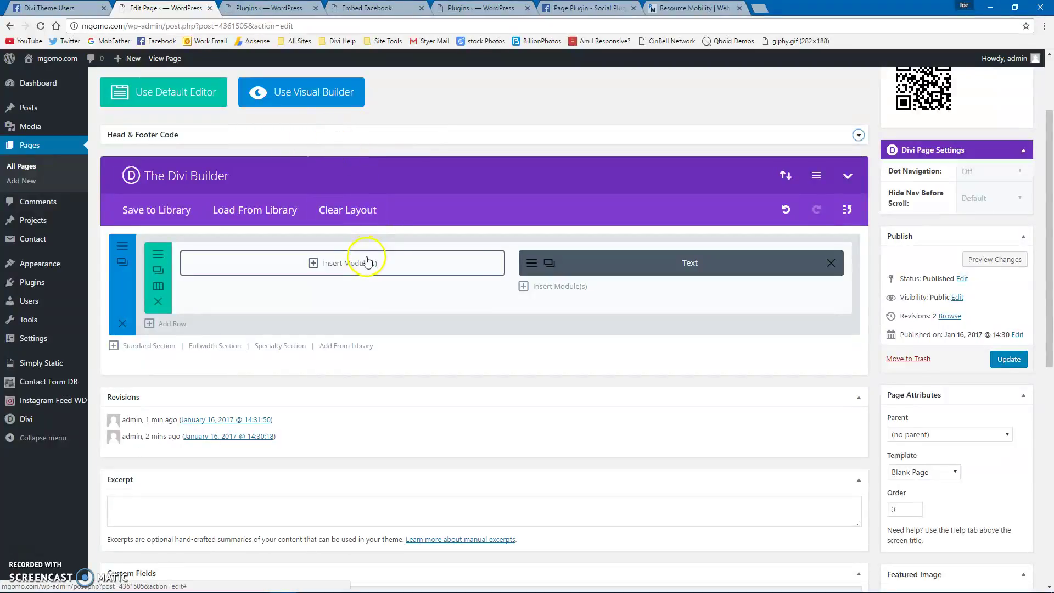
Change the right-column Text module's admin label from 'Text' to 'Full Site Facebook feed' and save.
left_click(533, 266)
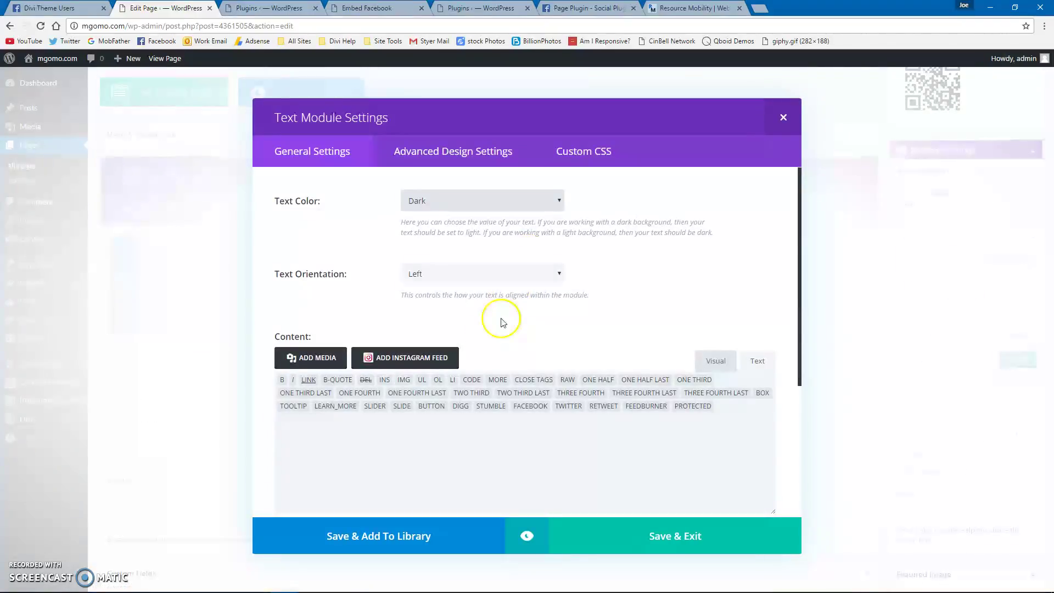
scroll(471, 350, "down", 4)
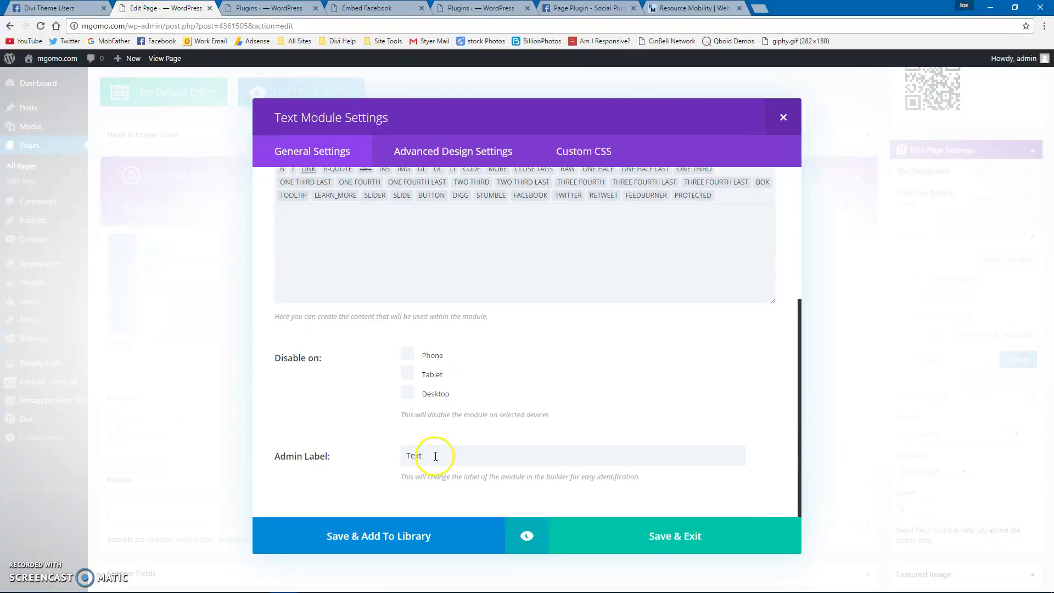
double_click(410, 456)
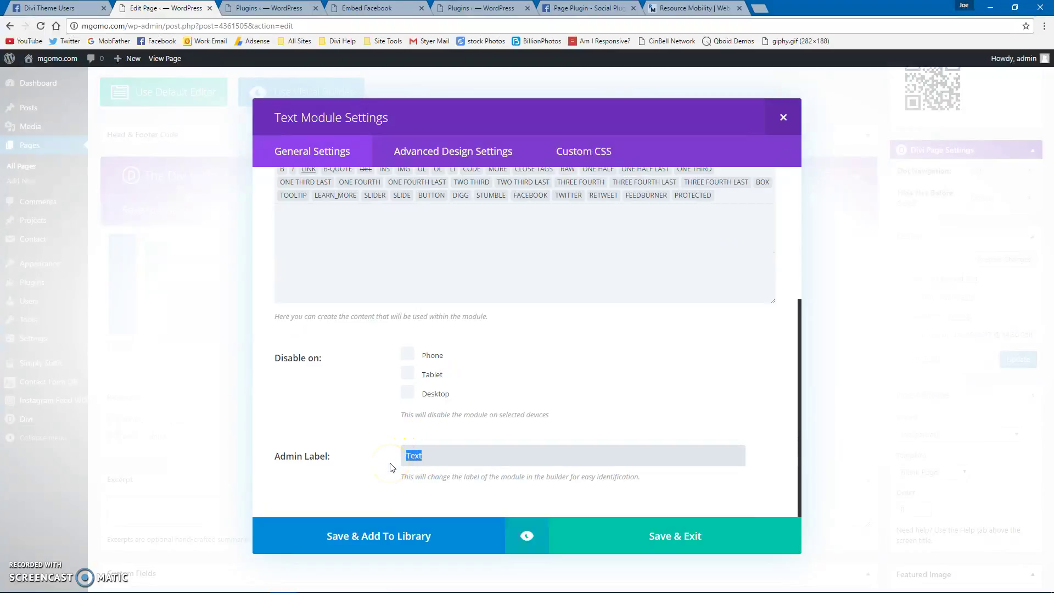
type("Full Site Facebo")
type("ok feed")
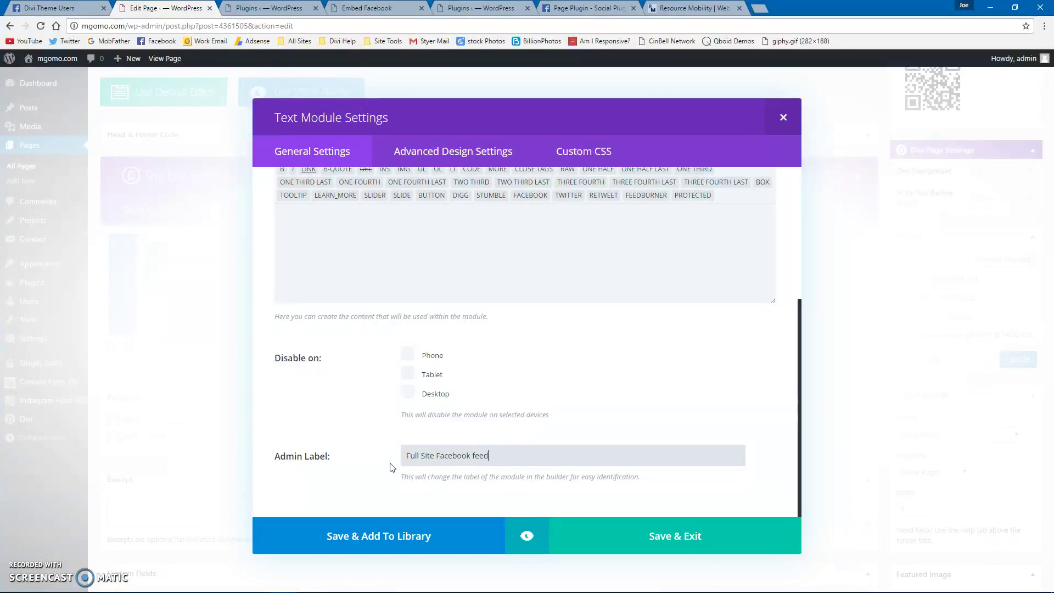
key("Return")
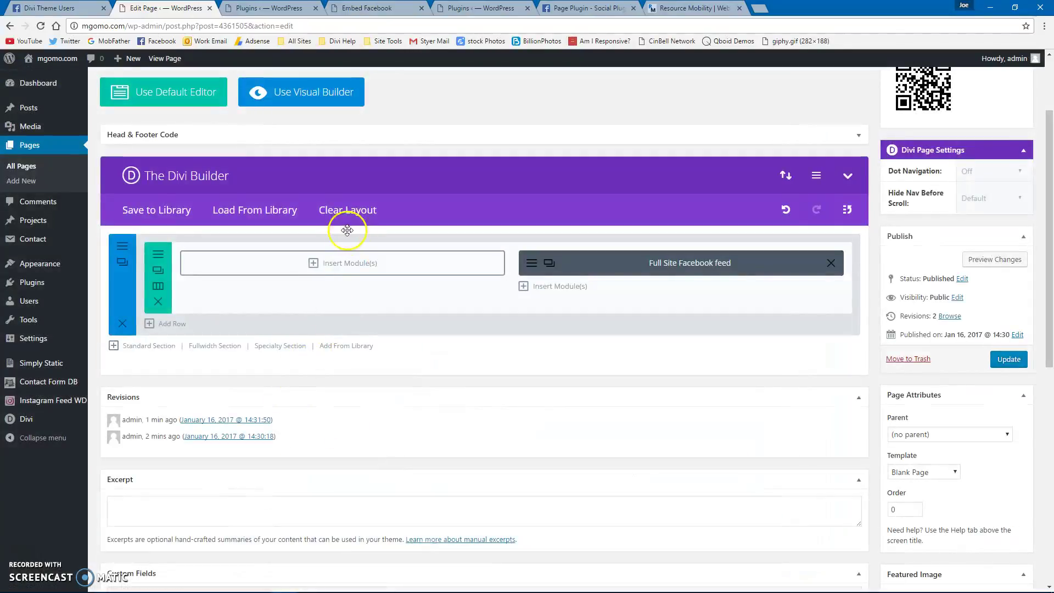
Insert a Text module into the empty left column with admin label 'Mobile Facebook Feed' and save it.
left_click(339, 272)
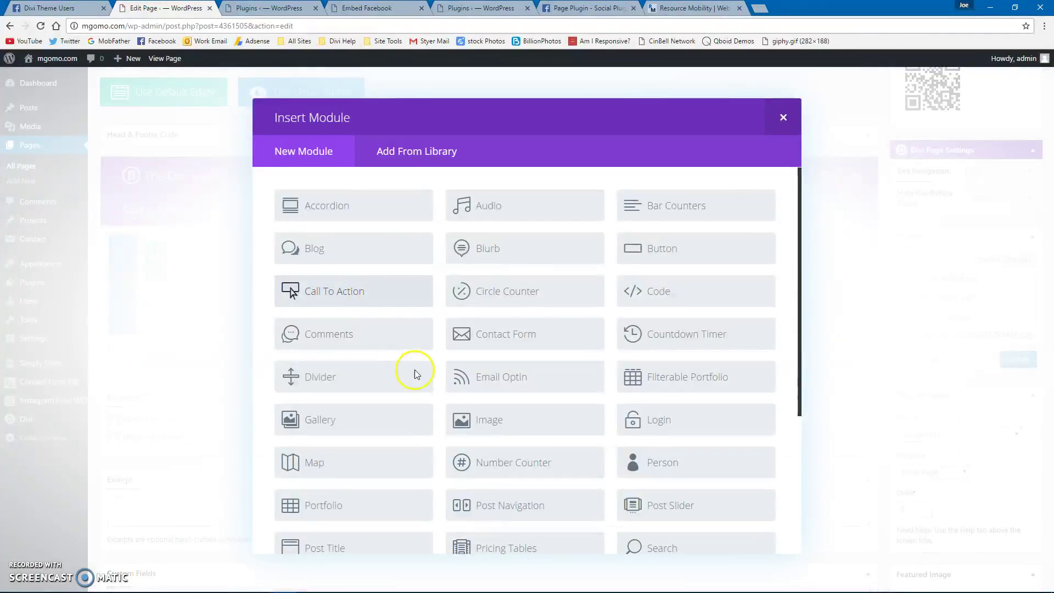
scroll(382, 472, "down", 4)
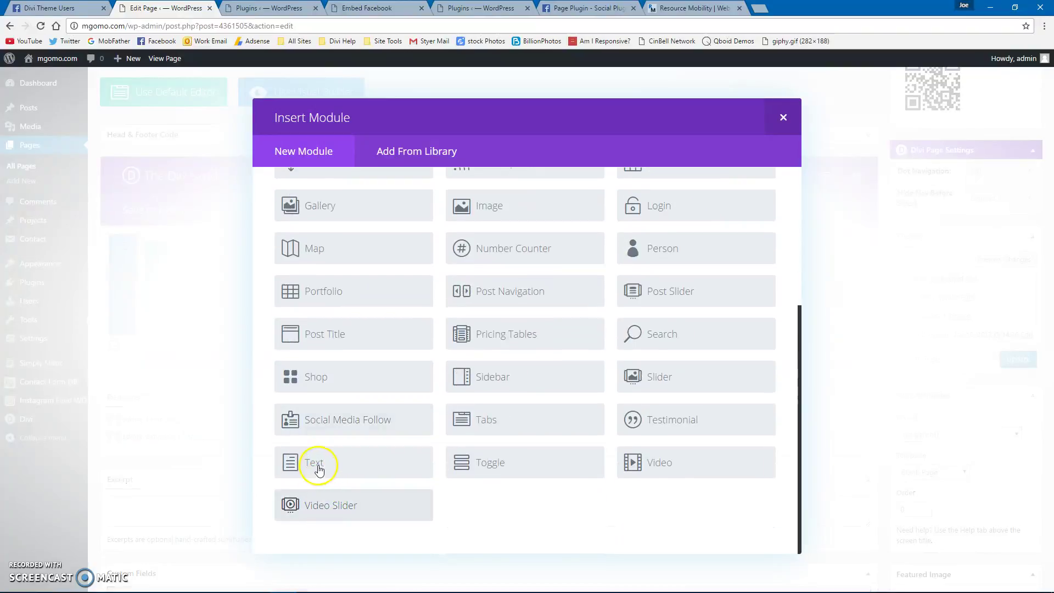
left_click(378, 444)
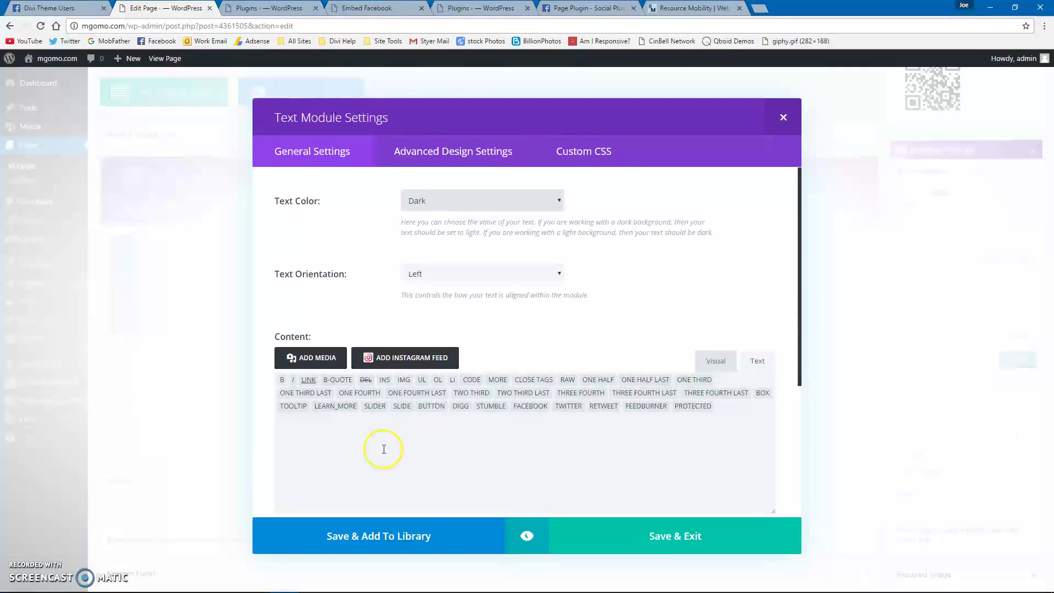
scroll(376, 470, "down", 4)
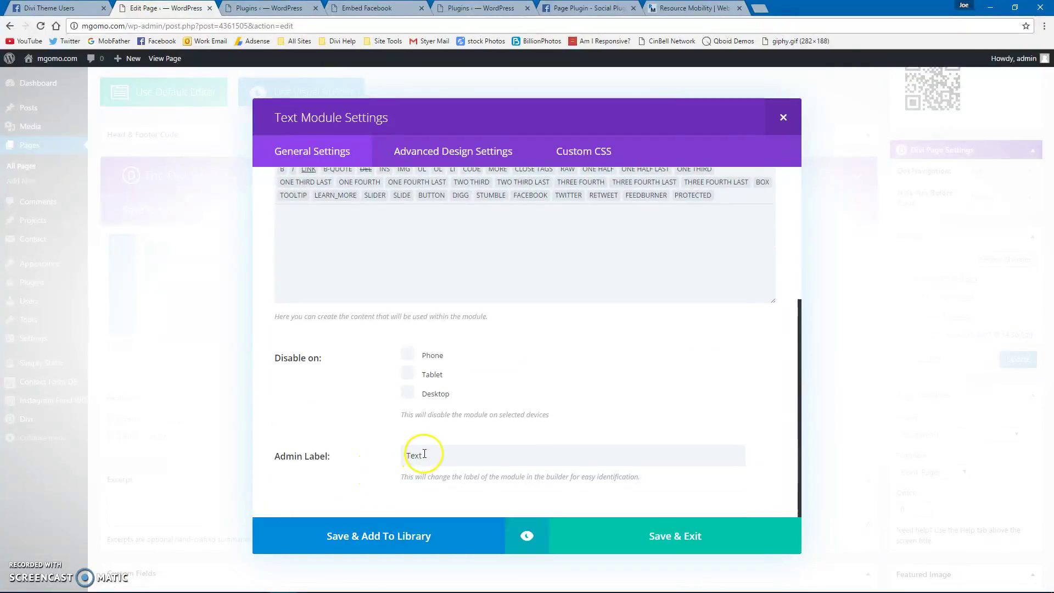
left_click_drag(431, 456, 383, 455)
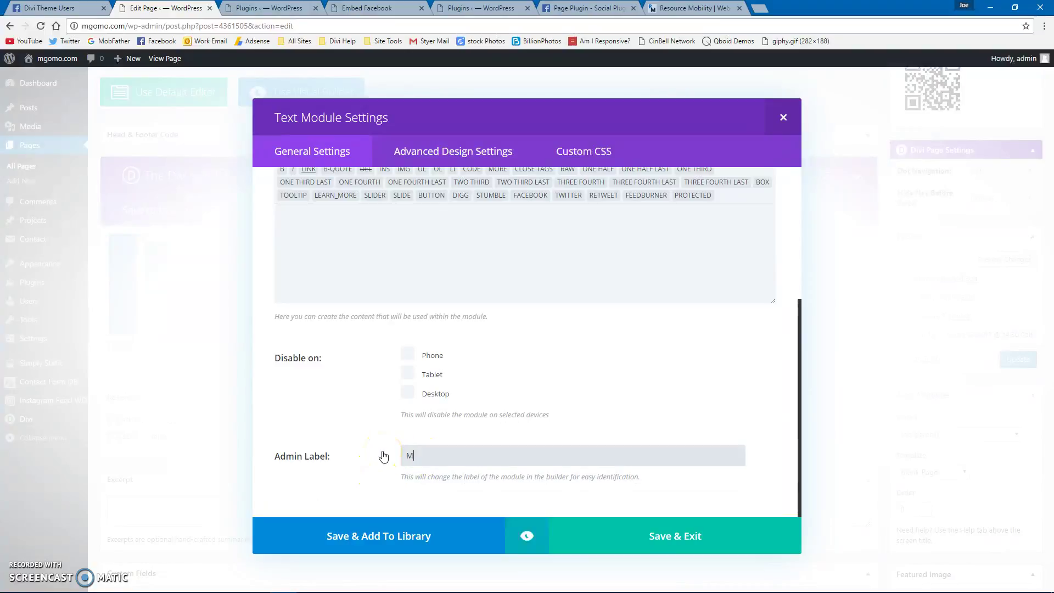
type("Mobile Facebook Feed")
key("Return")
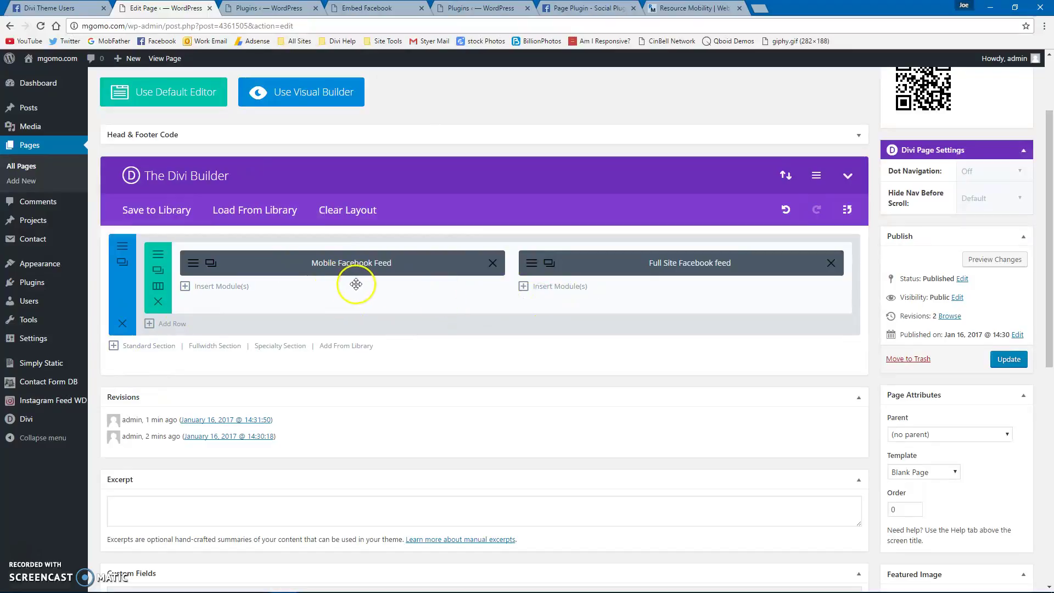
Go back to the Facebook Page Plugin page and close the generated code window.
left_click(571, 7)
left_click(710, 110)
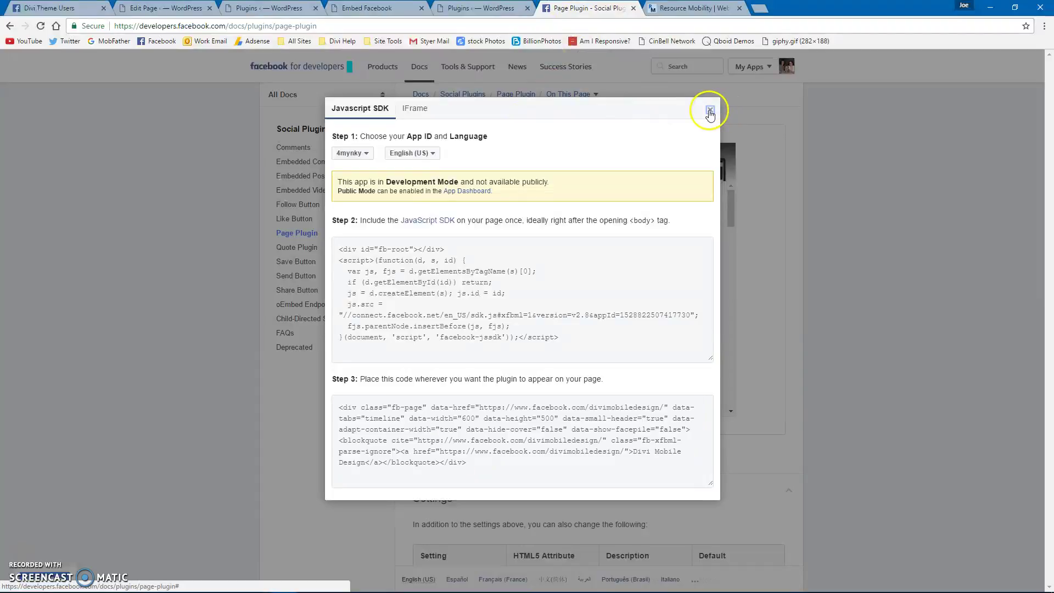
scroll(308, 124, "up", 6)
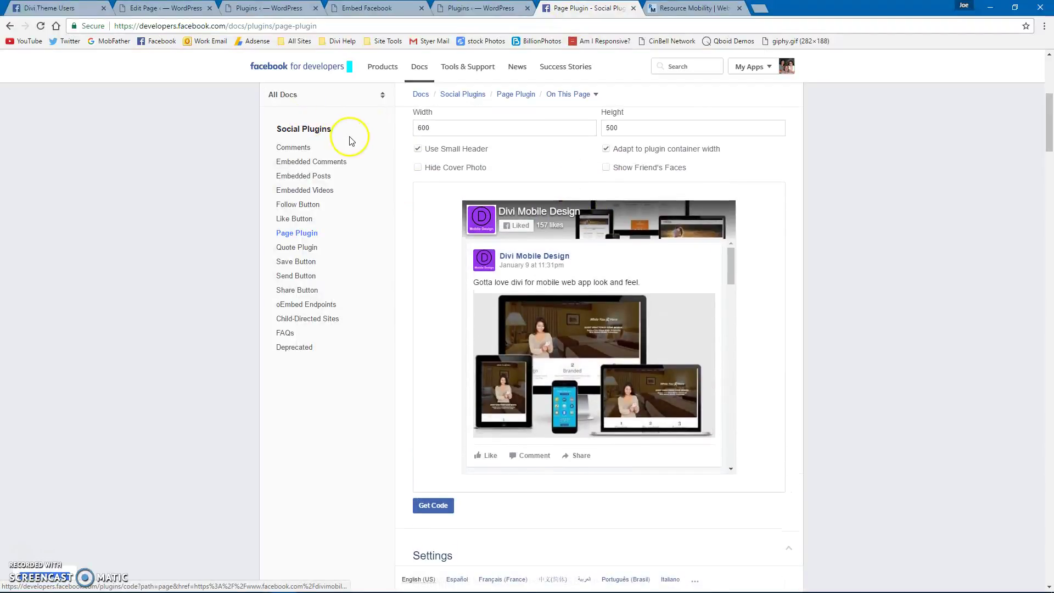
scroll(371, 147, "up", 1)
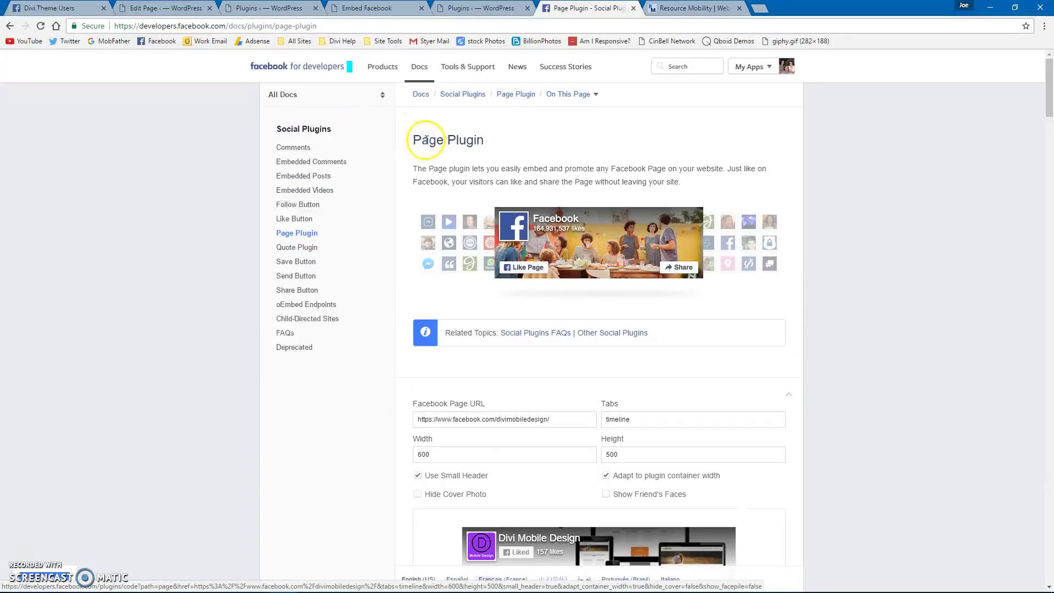
scroll(419, 278, "down", 2)
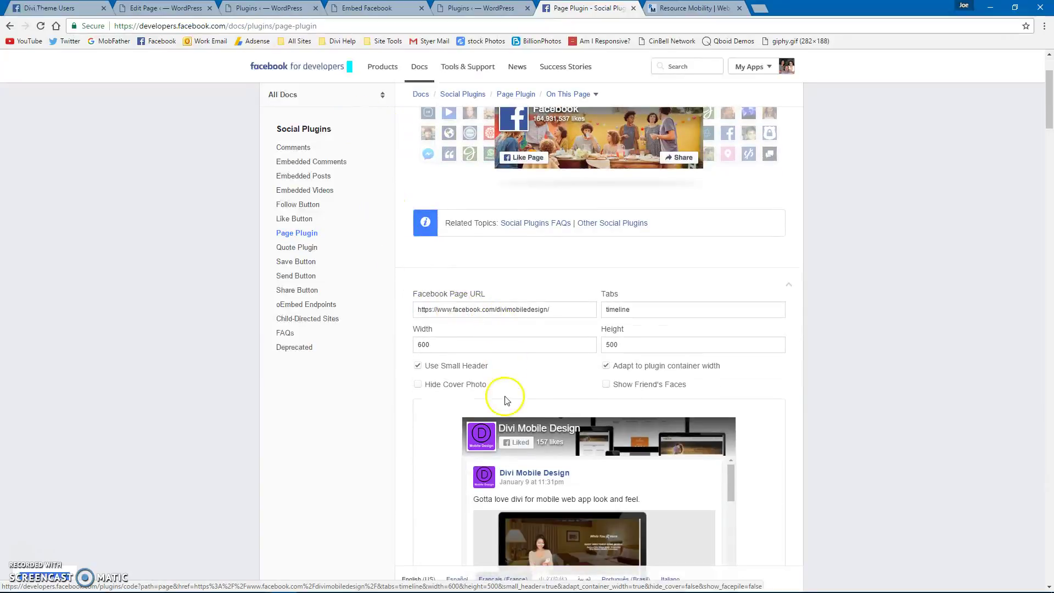
scroll(503, 397, "down", 1)
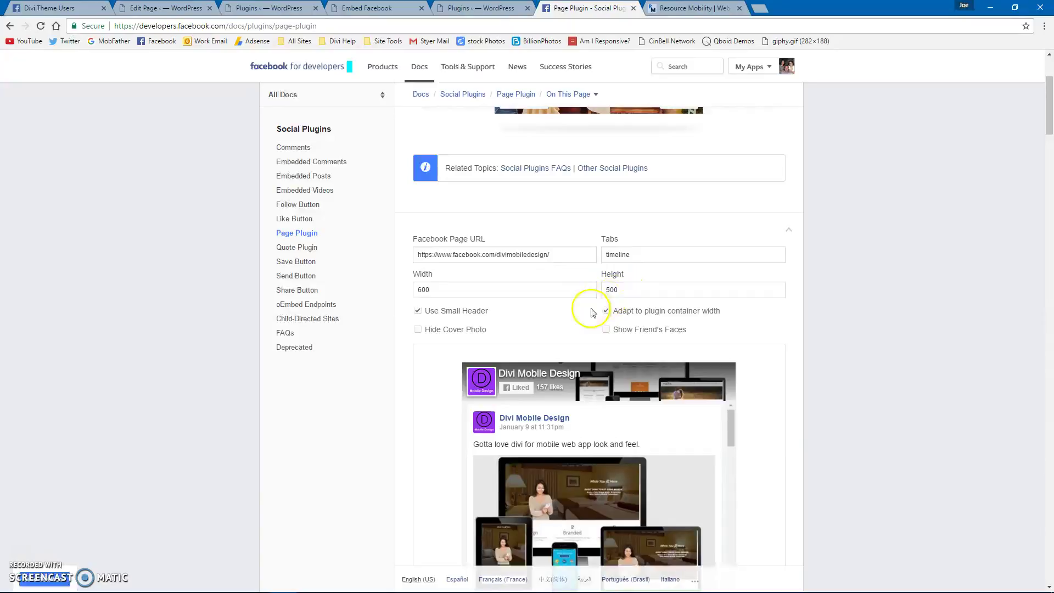
Set the preview to show the cover photo, leaving Show Friend's Faces unchecked.
left_click(418, 331)
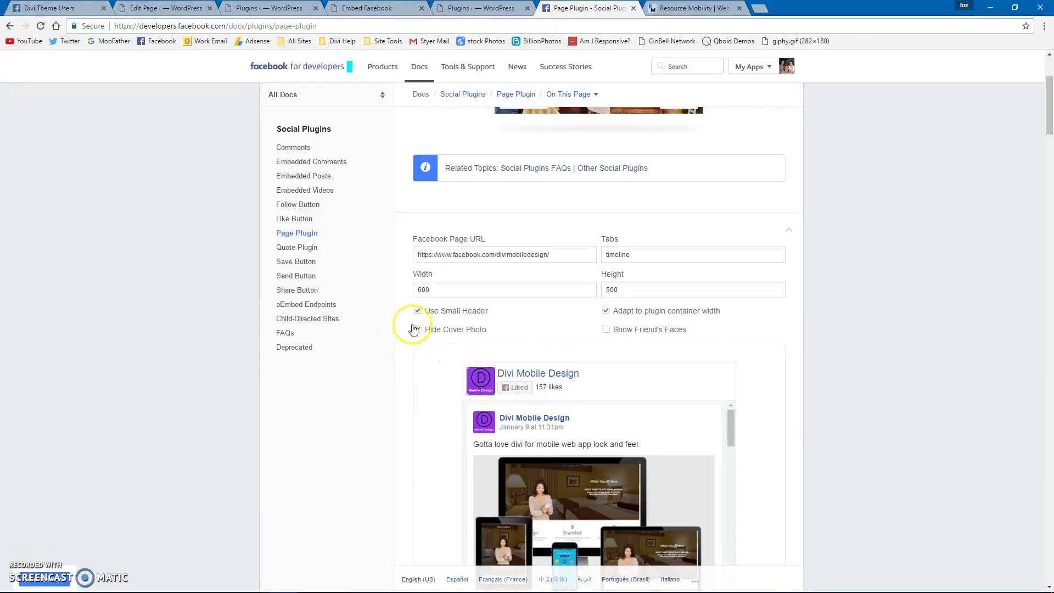
scroll(461, 388, "down", 2)
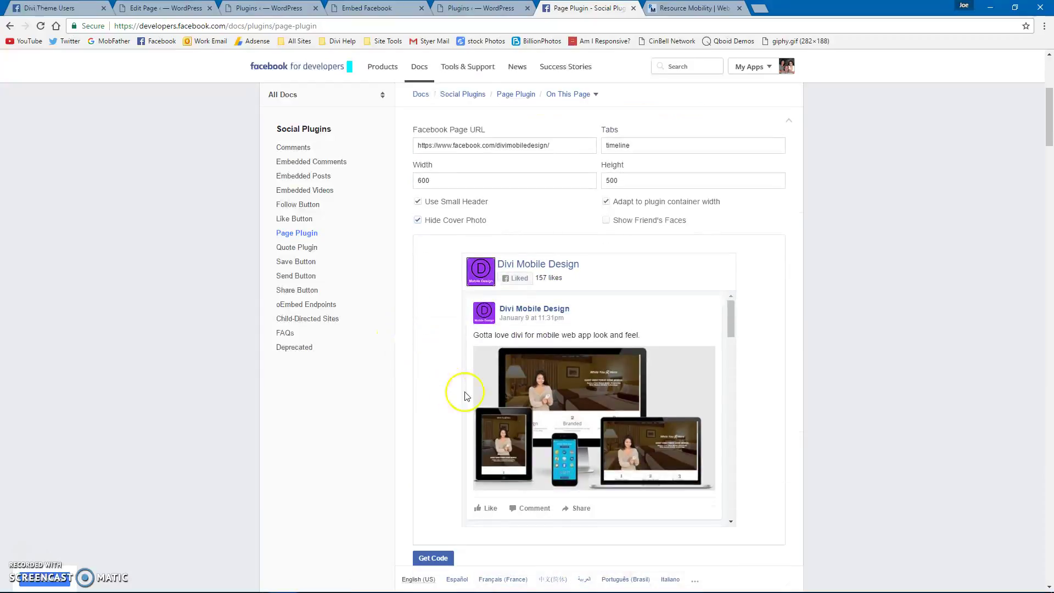
left_click(418, 221)
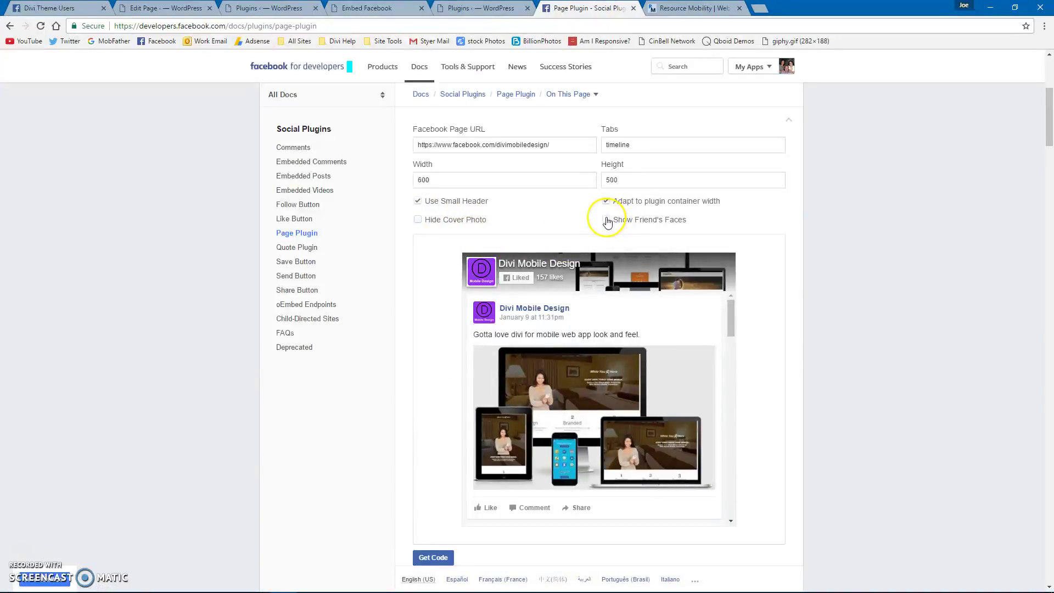
left_click(607, 220)
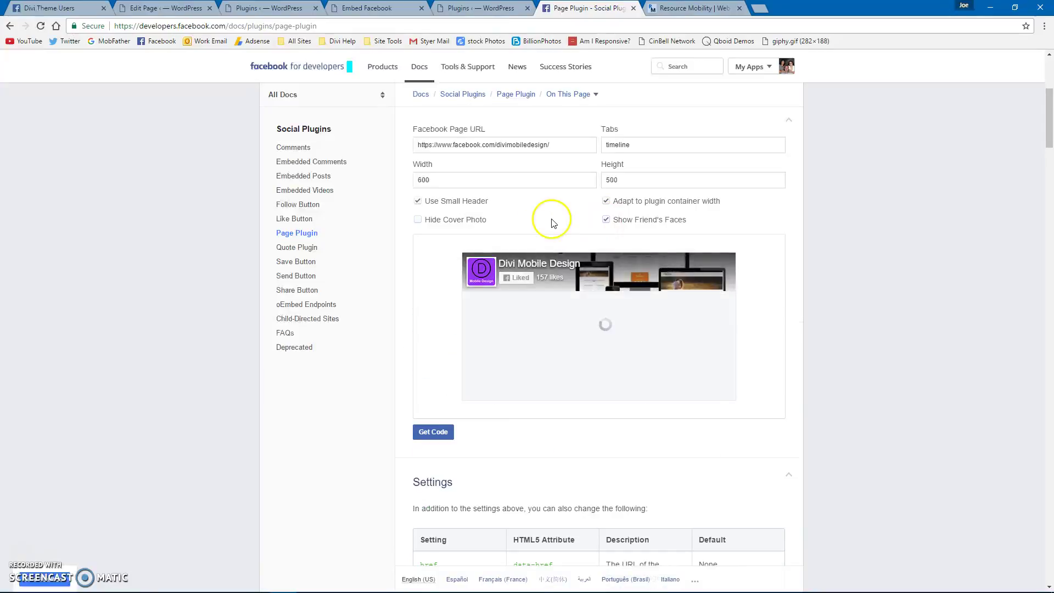
left_click(606, 221)
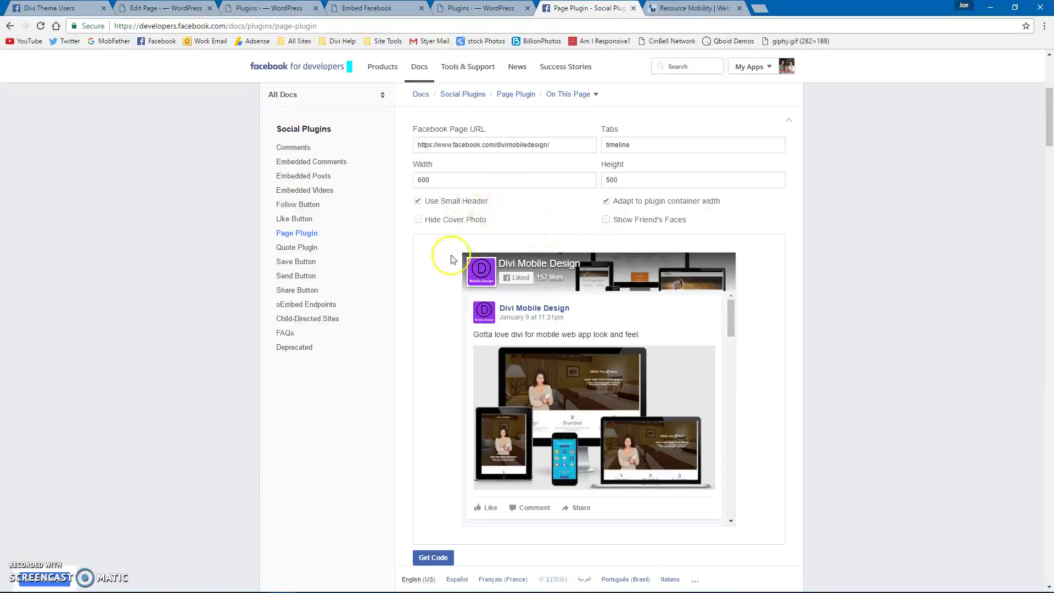
scroll(438, 269, "down", 1)
scroll(438, 269, "down", 2)
Generate the Page Plugin code and copy the Step 2 JavaScript SDK snippet.
left_click(433, 393)
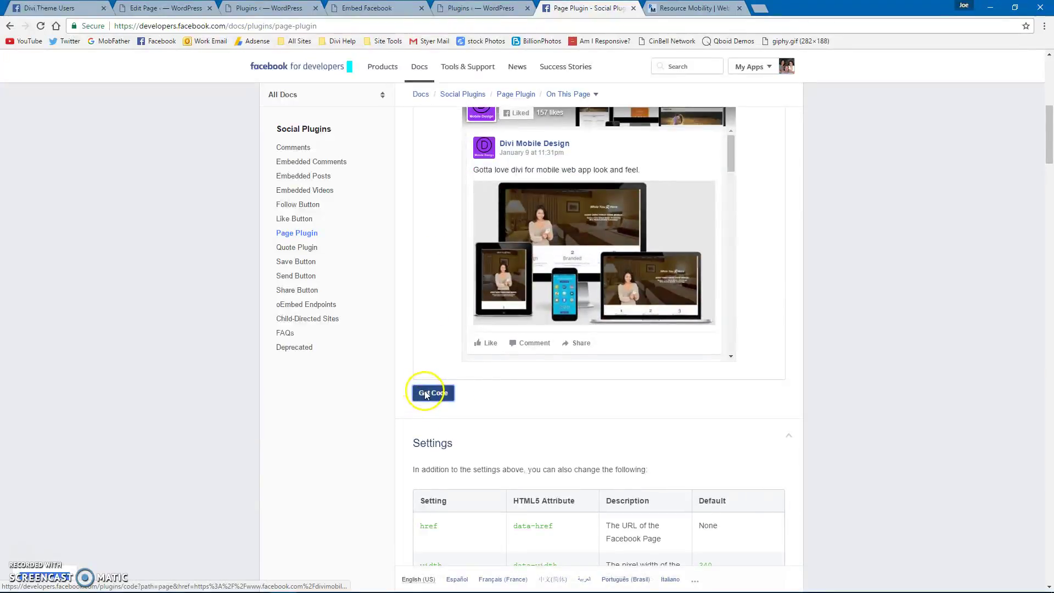
left_click(442, 337)
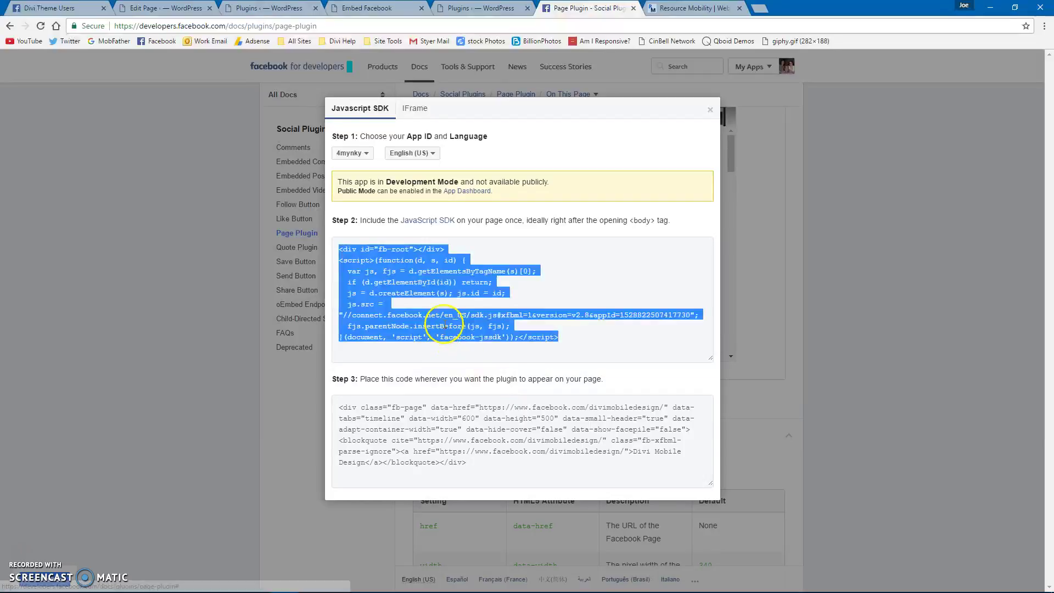
right_click(459, 337)
left_click(467, 345)
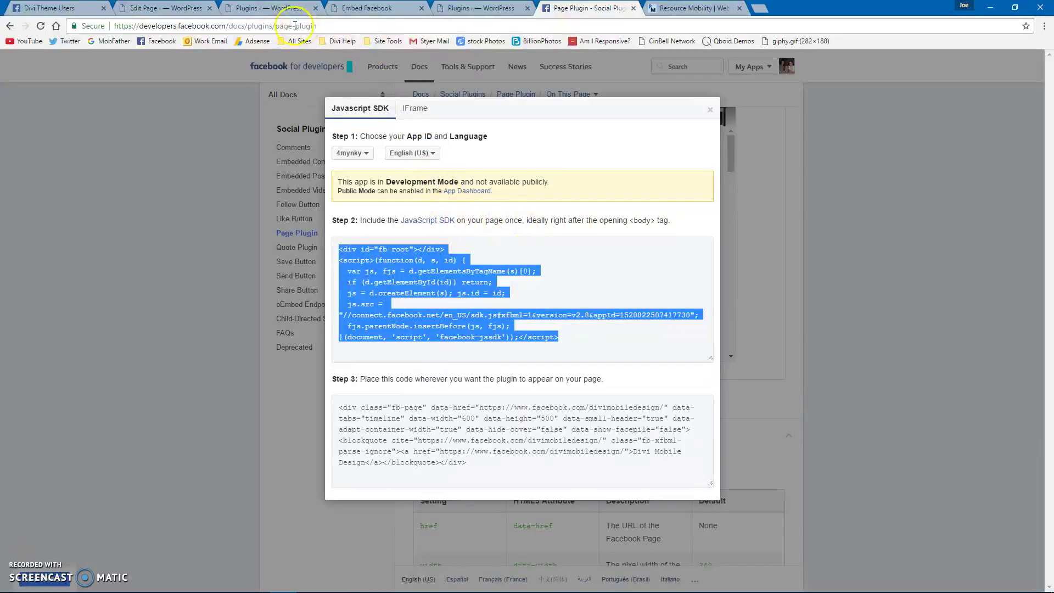
left_click(154, 7)
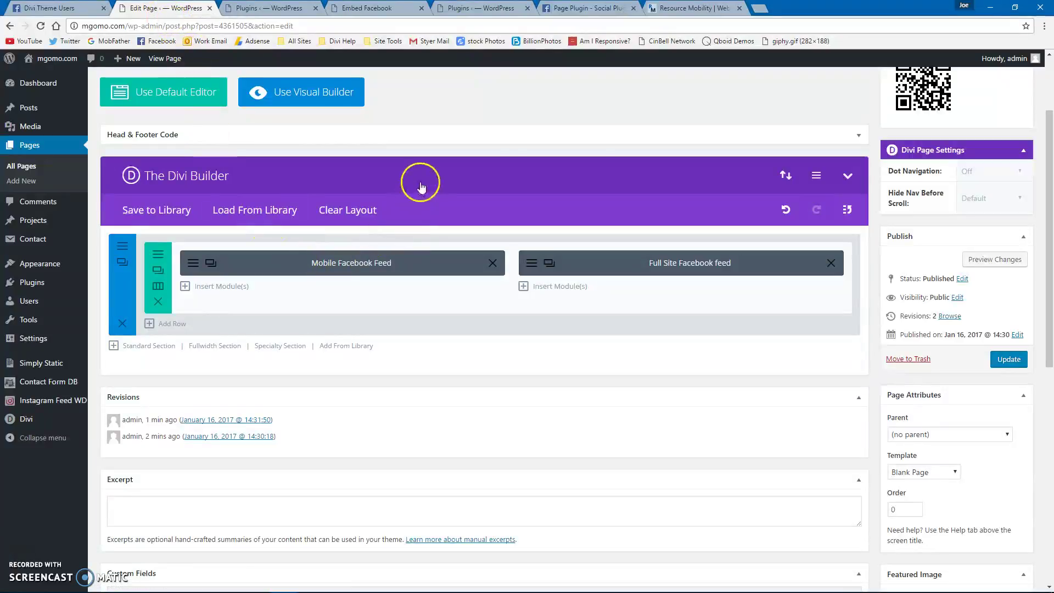
Paste the Facebook JavaScript SDK snippet into the Head field of Head & Footer Code, then collapse it.
left_click(858, 137)
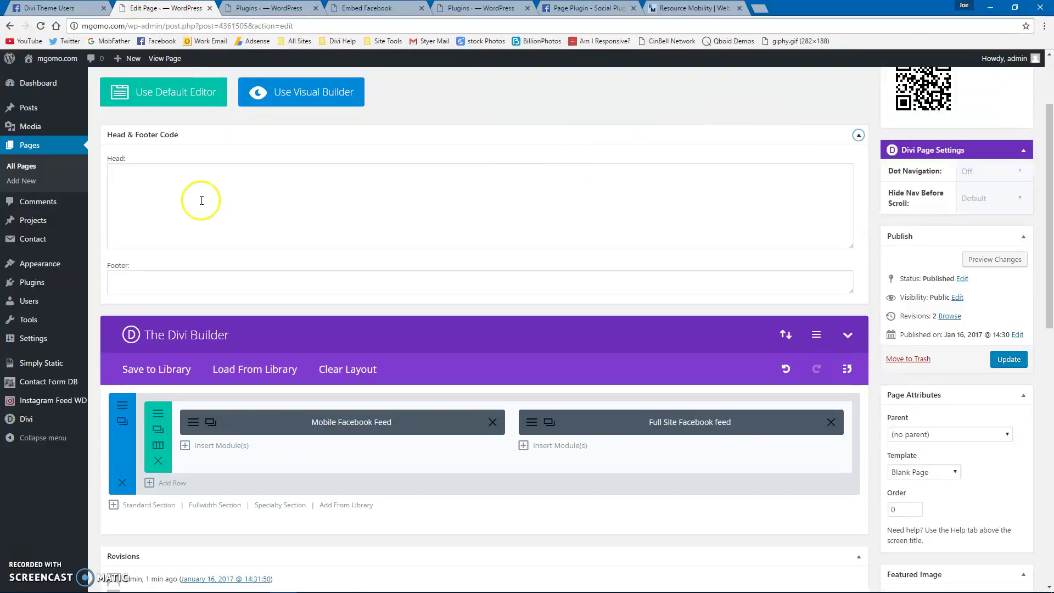
right_click(118, 194)
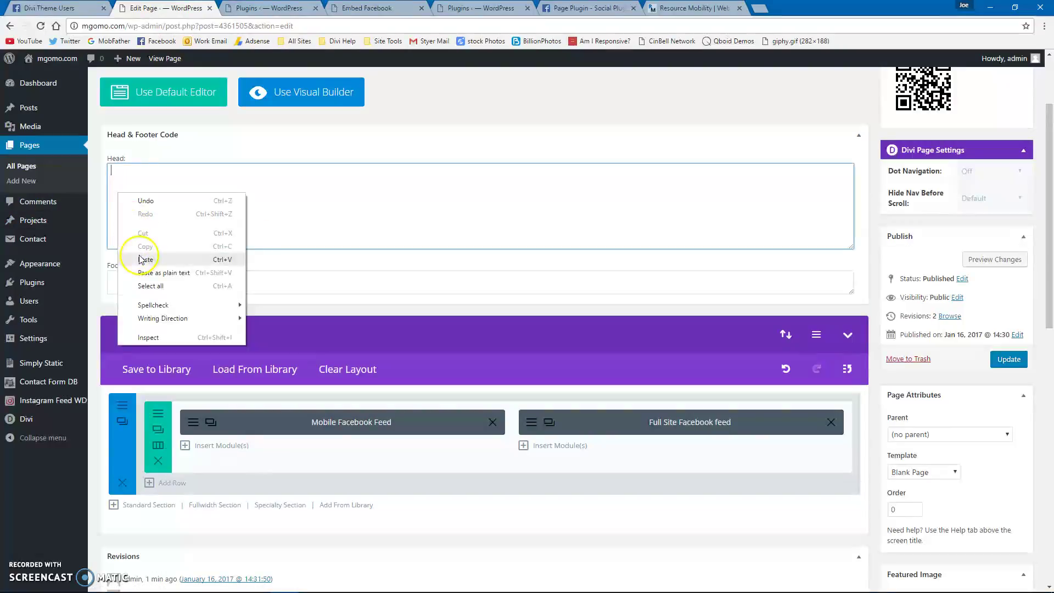
left_click(145, 259)
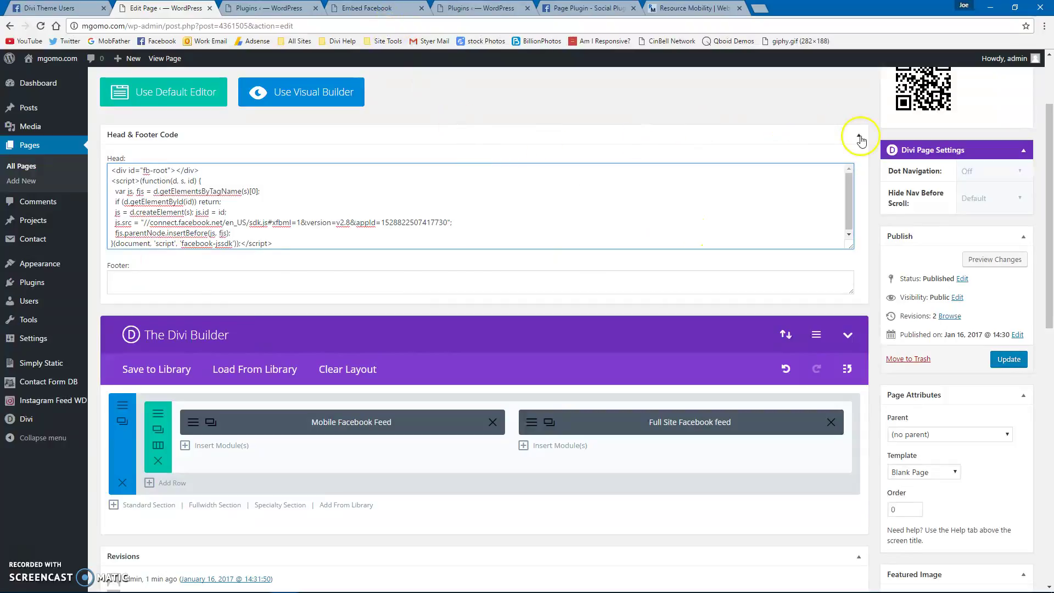
left_click(859, 135)
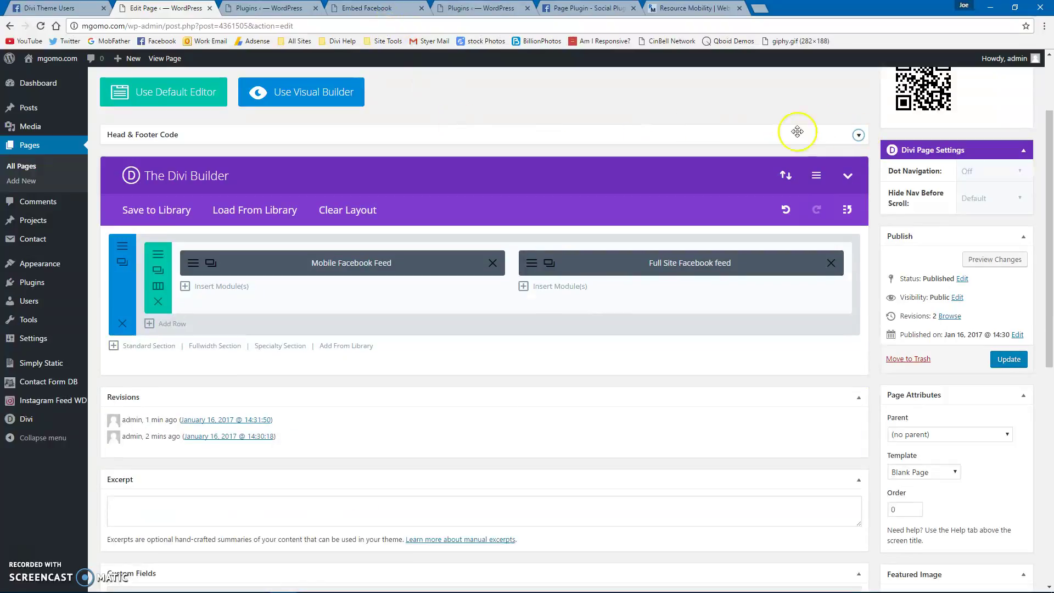
Copy the Step 3 page plugin embed code from the Facebook Page Plugin page.
left_click(546, 8)
left_click(426, 409)
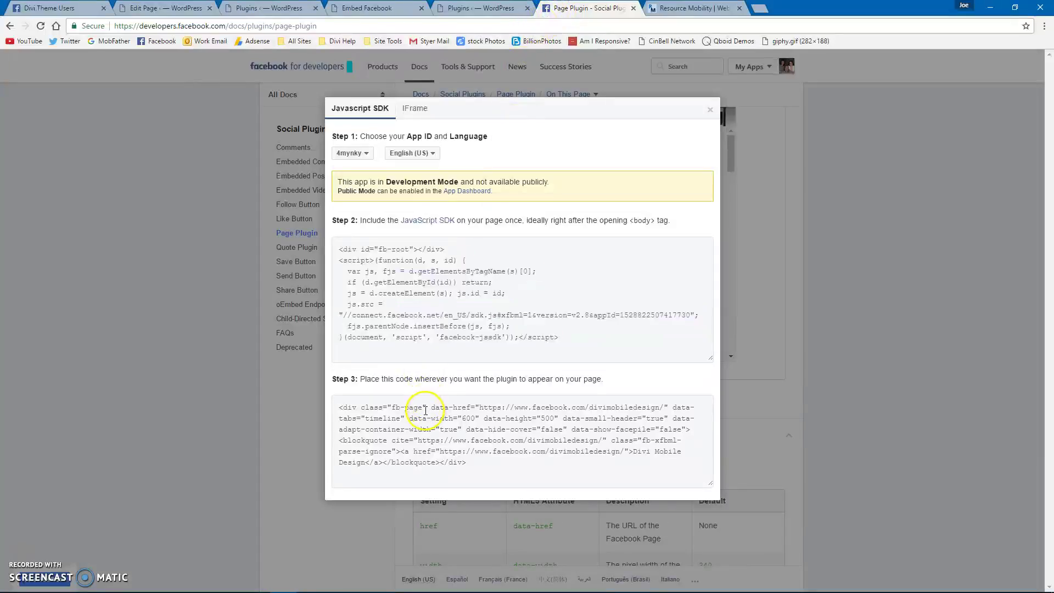
right_click(430, 410)
left_click(447, 419)
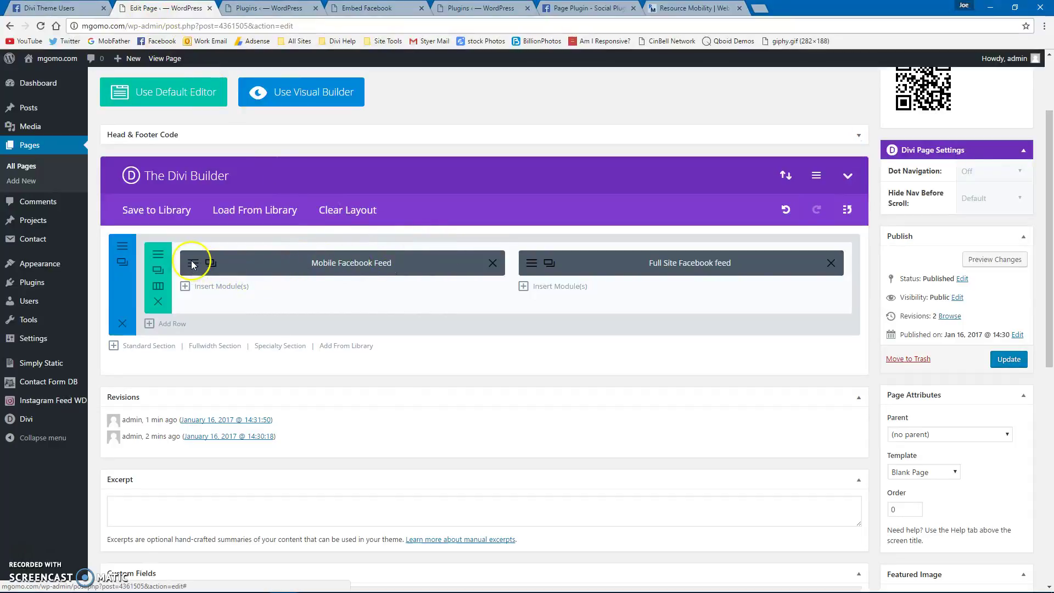
Paste the Facebook embed code into the Mobile Facebook Feed module, set data-width to 300, and save.
left_click(272, 263)
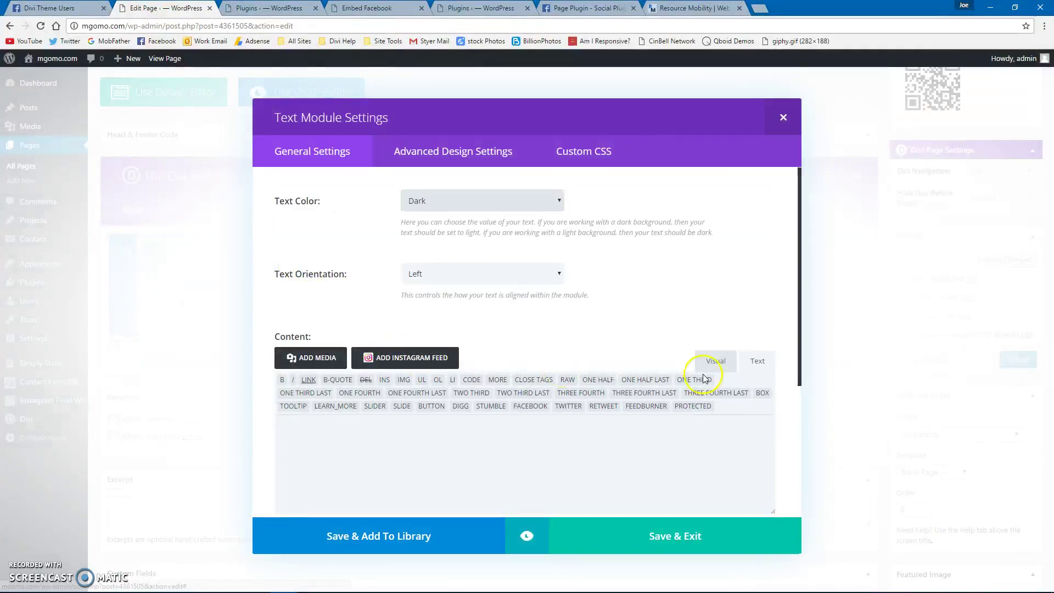
right_click(365, 454)
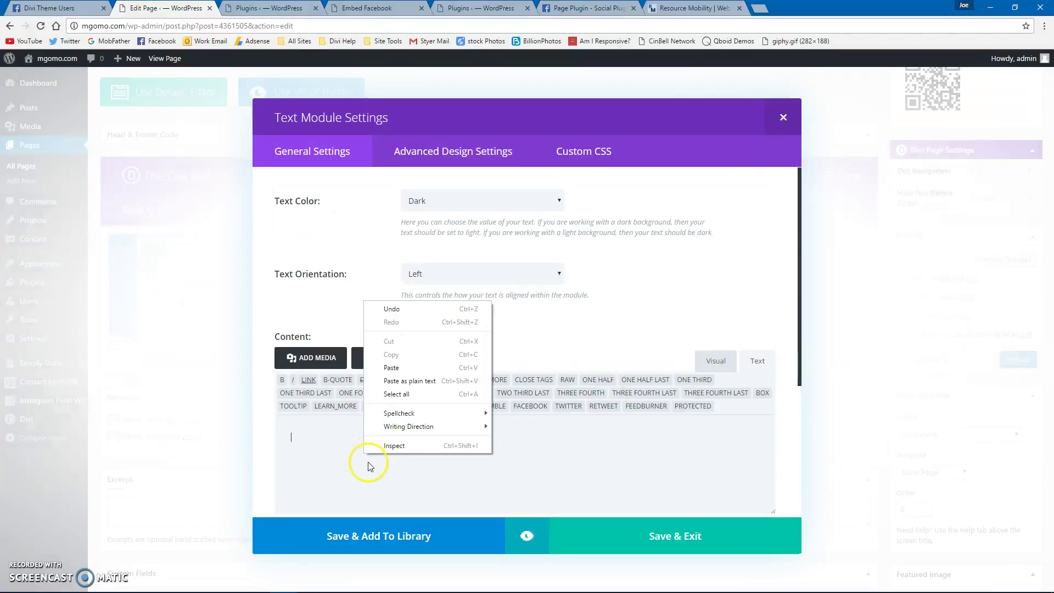
left_click(391, 362)
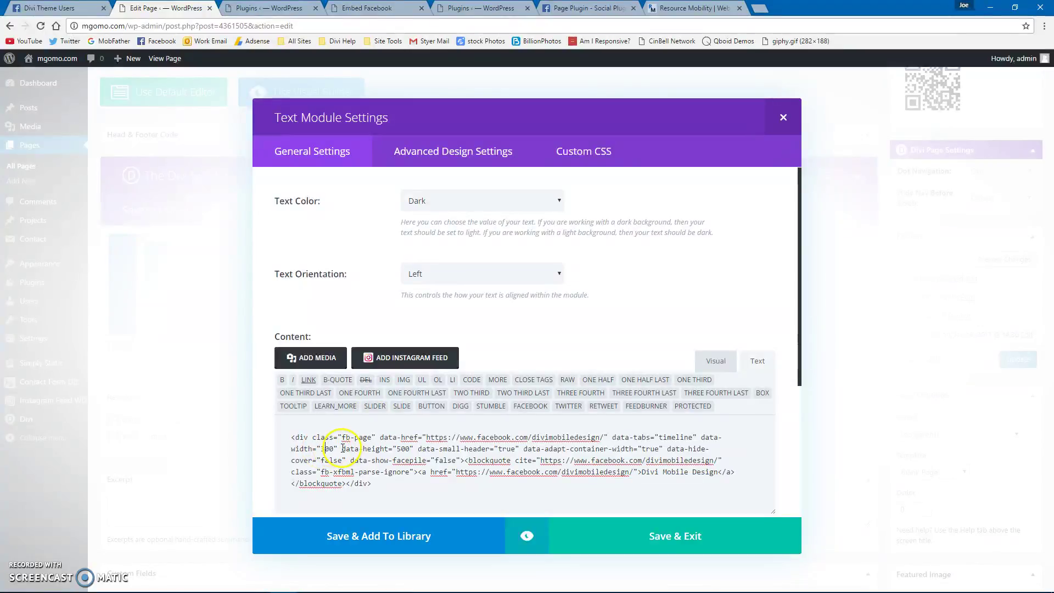
type("3")
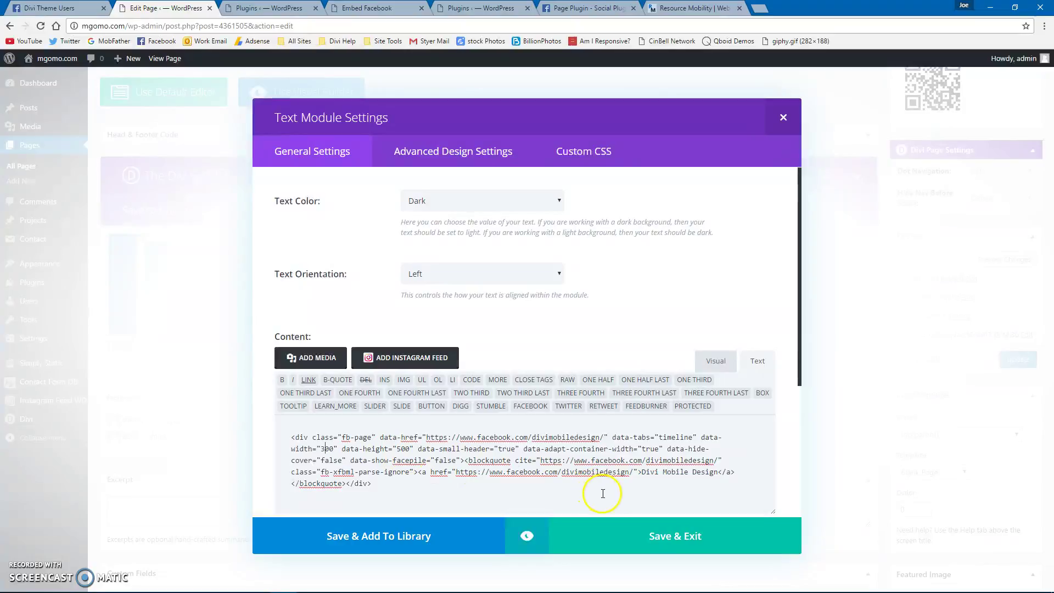
left_click(654, 540)
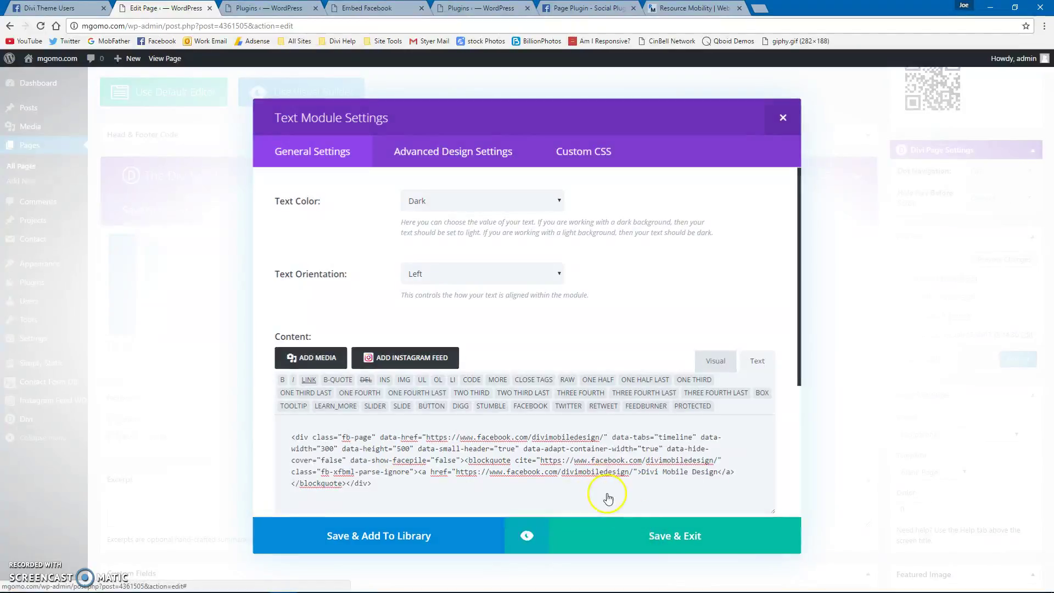
left_click(427, 322)
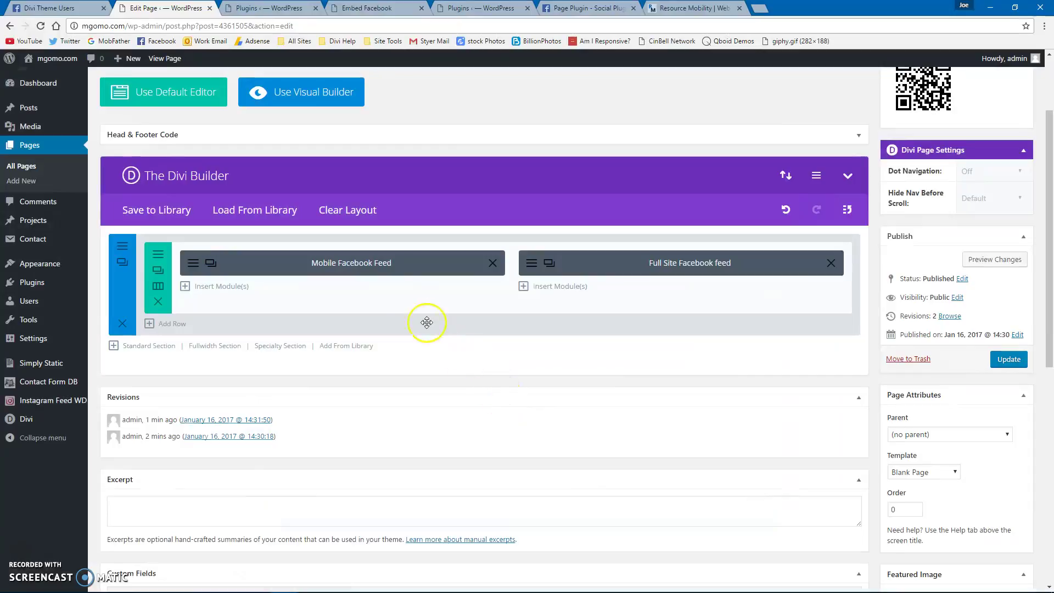
Paste the same embed code into the Full Site Facebook feed module and save.
left_click(532, 268)
left_click(352, 451)
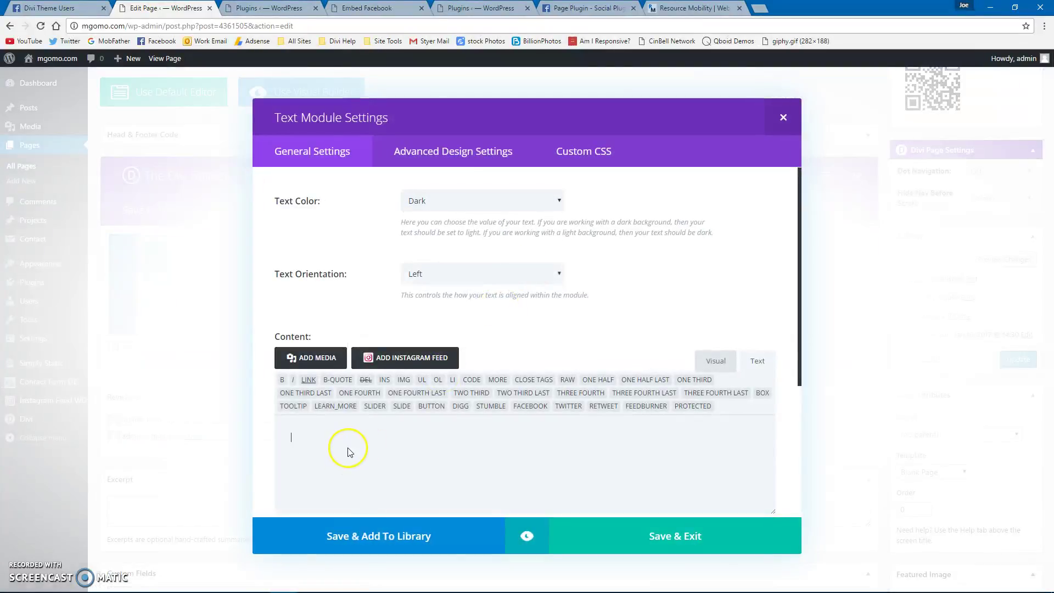
right_click(348, 447)
left_click(375, 362)
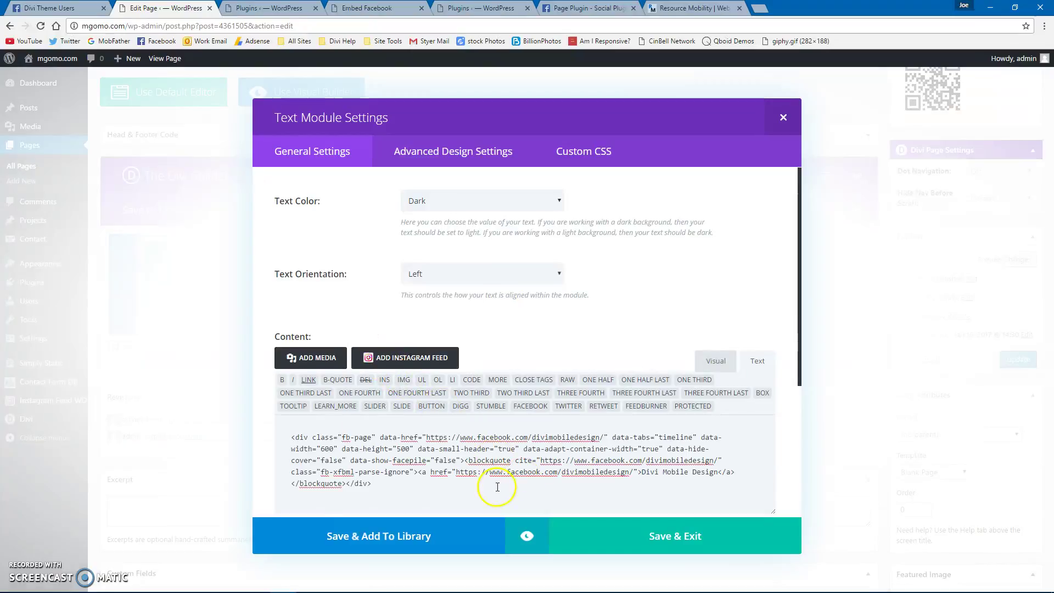
left_click(653, 530)
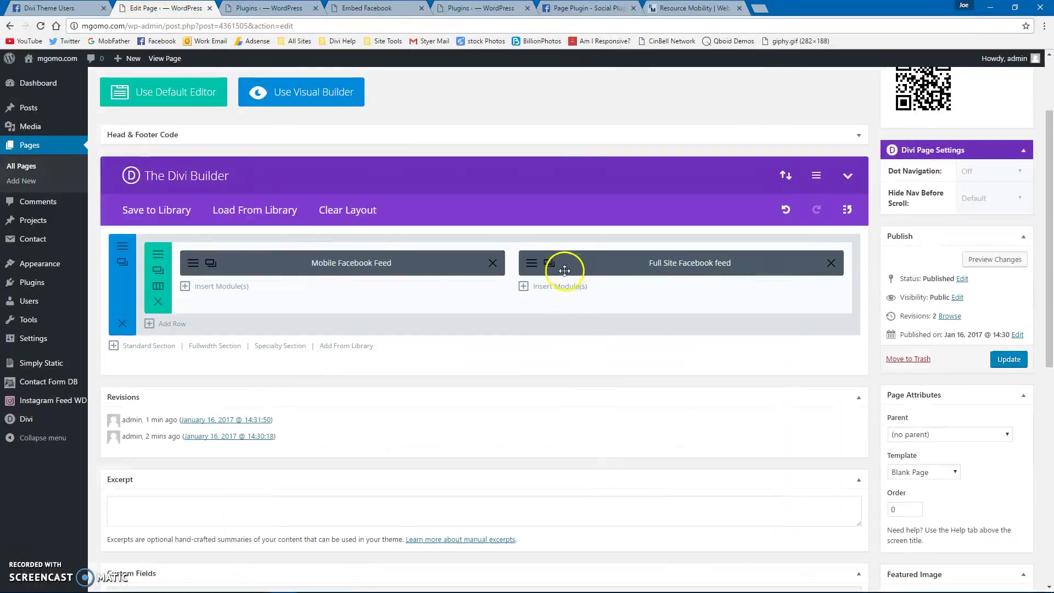
Disable the Full Site Facebook feed module on phones.
right_click(587, 268)
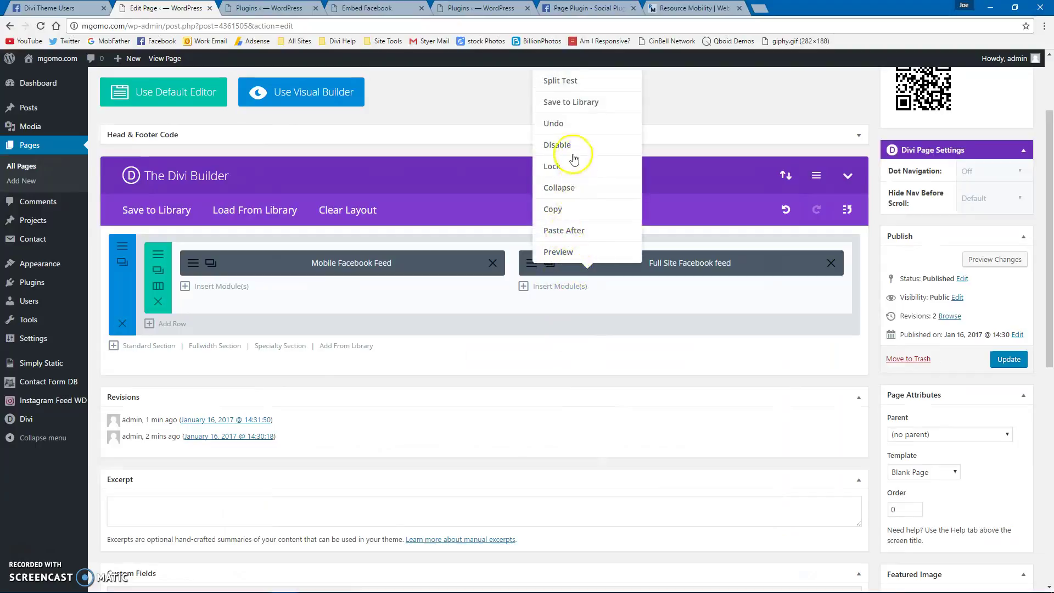
mouse_move(556, 156)
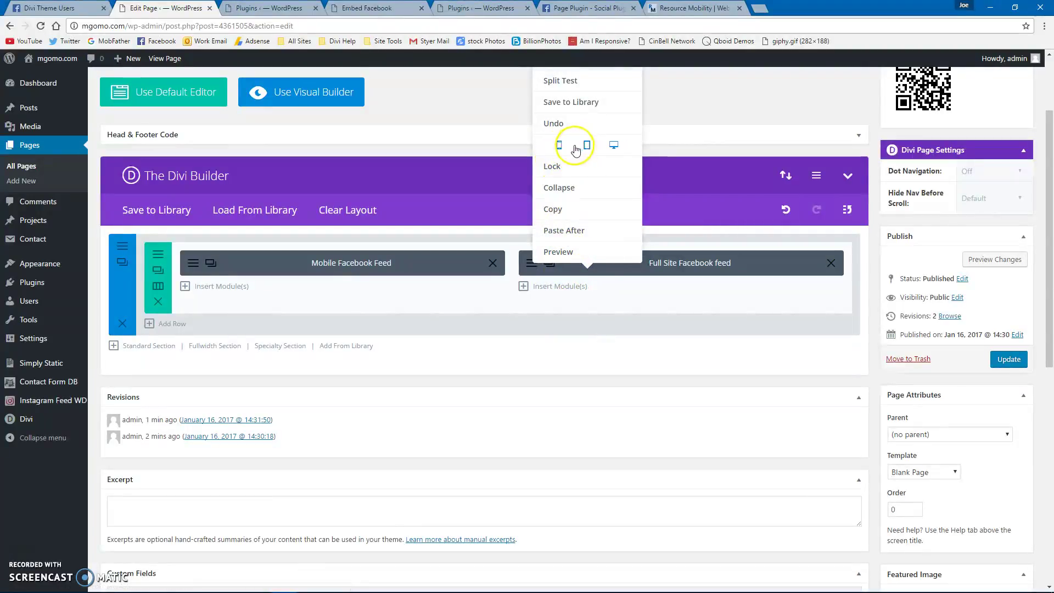
left_click(559, 145)
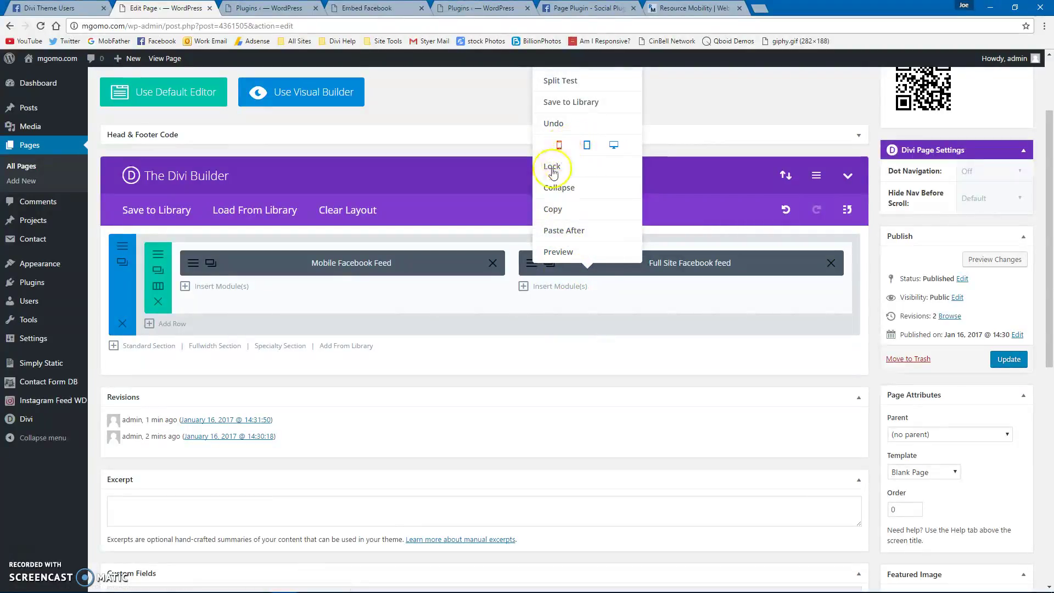
left_click(437, 292)
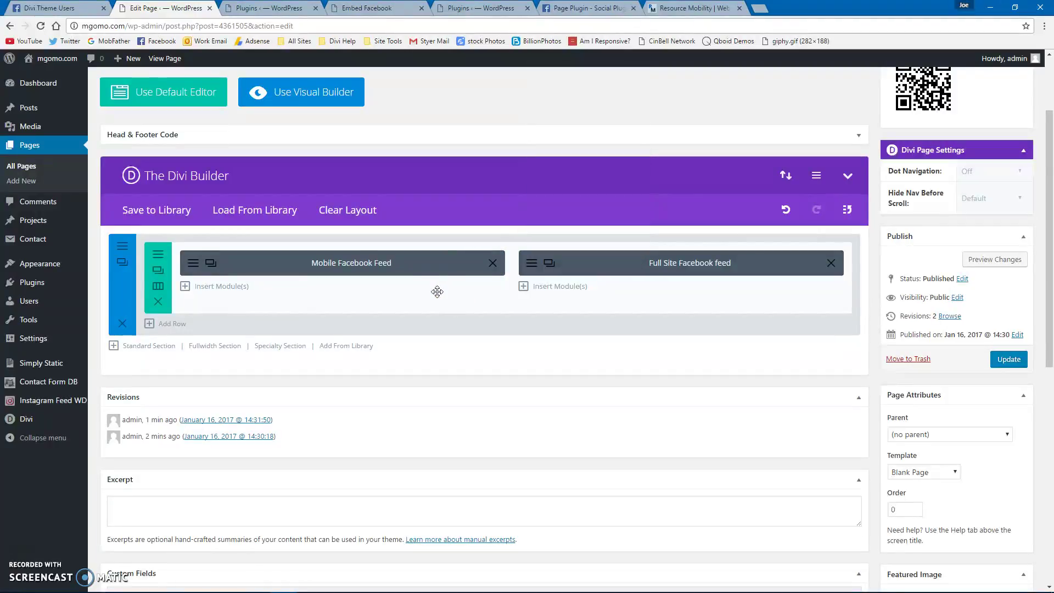
Disable the Mobile Facebook Feed module on desktop and tablet.
right_click(230, 262)
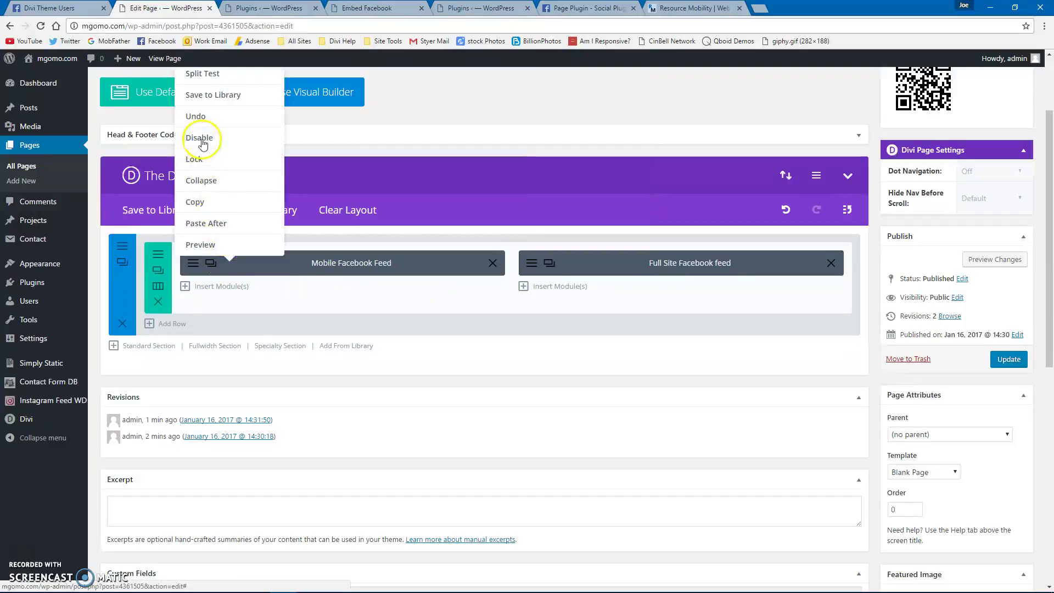
mouse_move(221, 148)
left_click(255, 137)
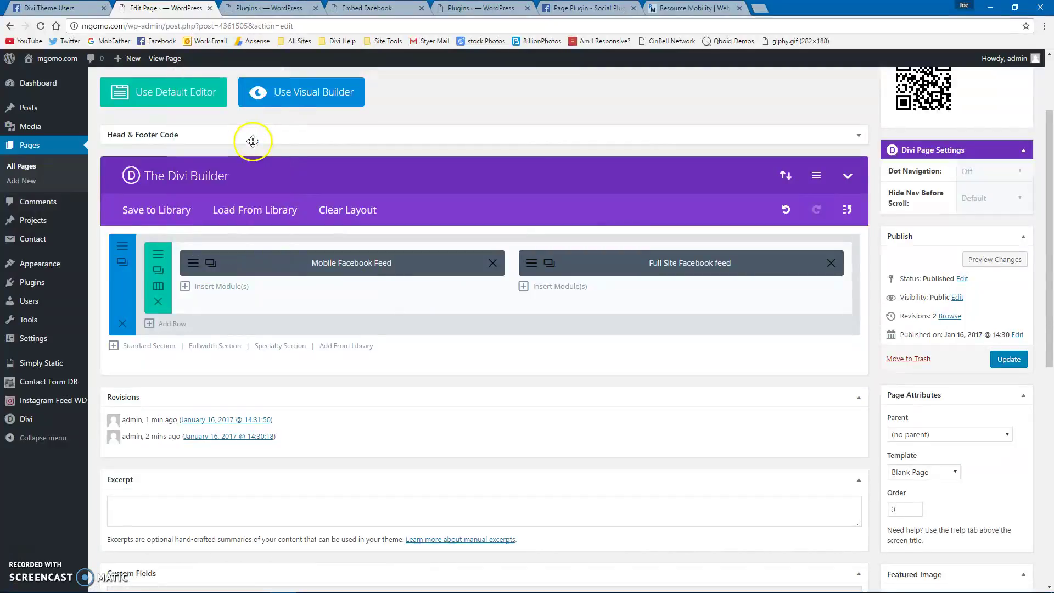
right_click(226, 239)
mouse_move(218, 143)
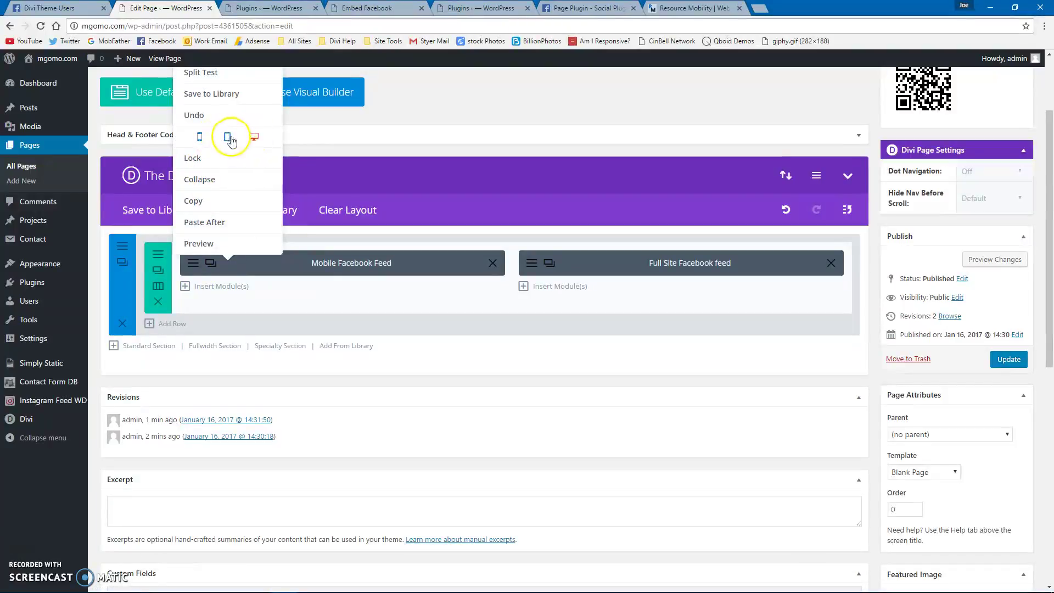
left_click(228, 140)
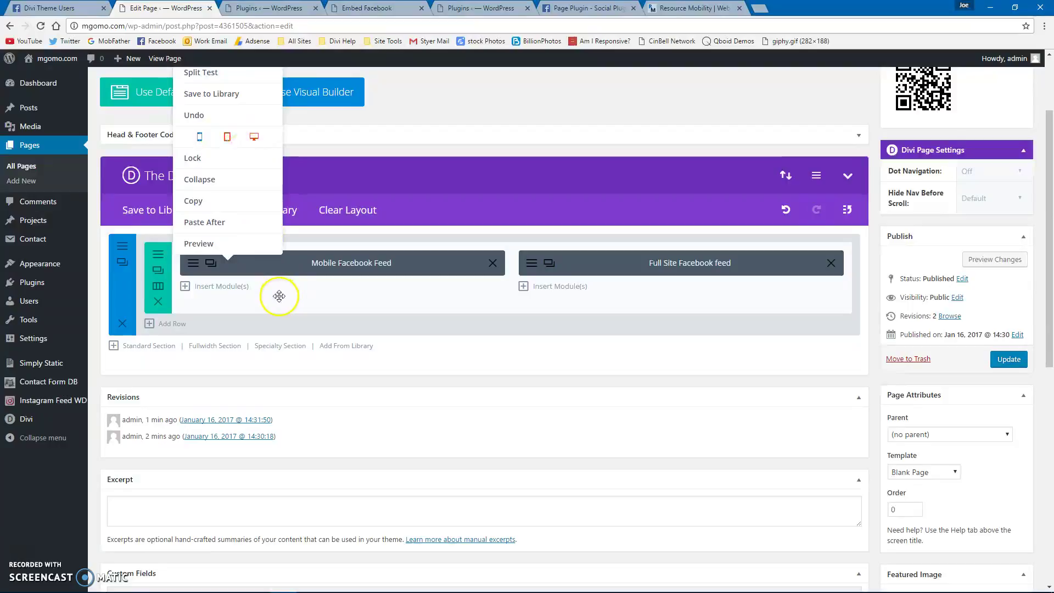
left_click(279, 297)
Save the page and view the live Embed Facebook page showing the Divi Mobile Design feed.
left_click(1000, 359)
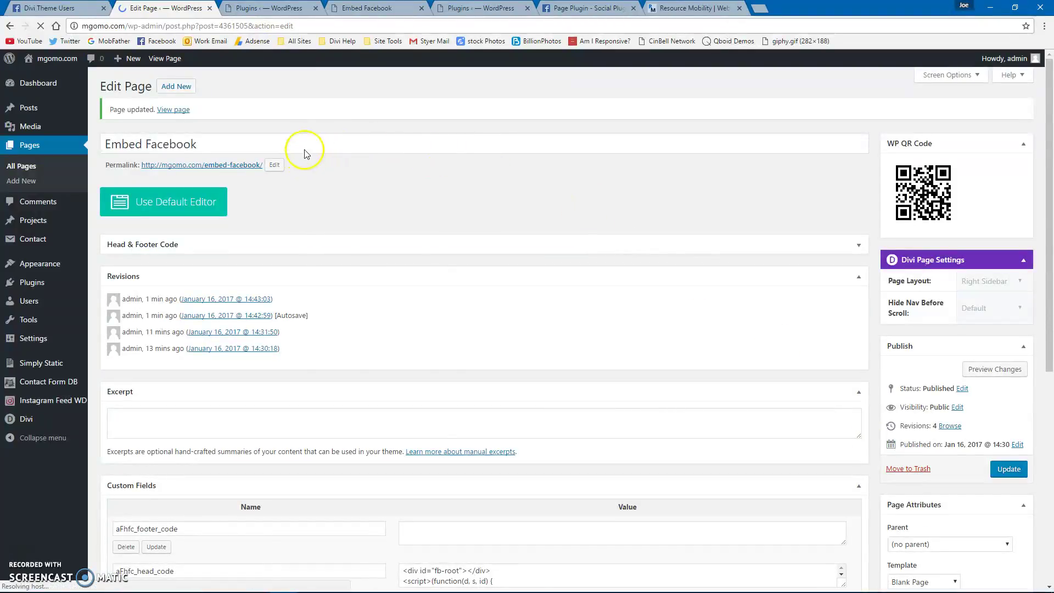
left_click(270, 9)
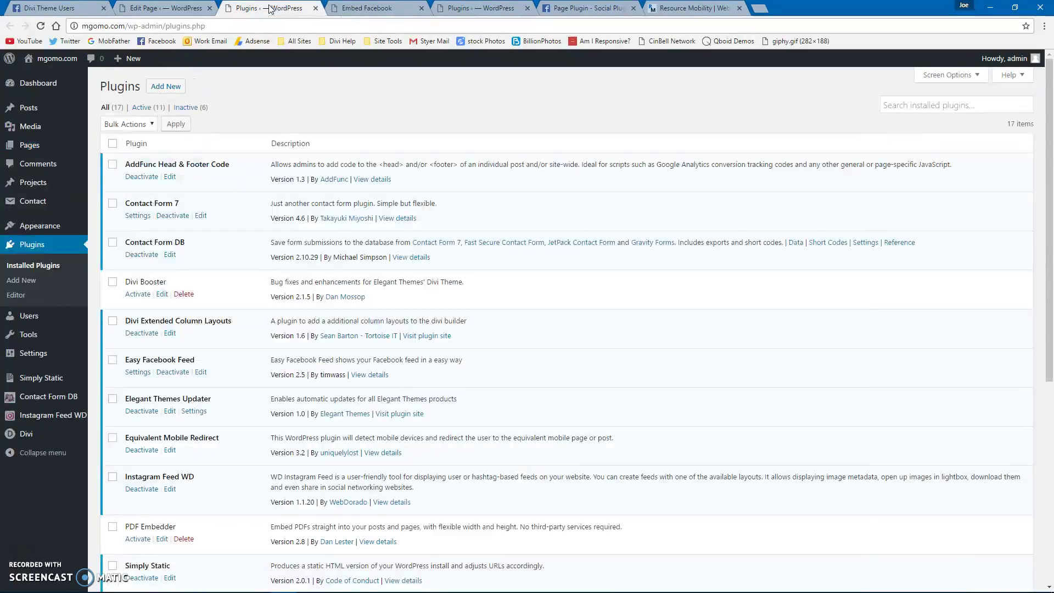
left_click(367, 7)
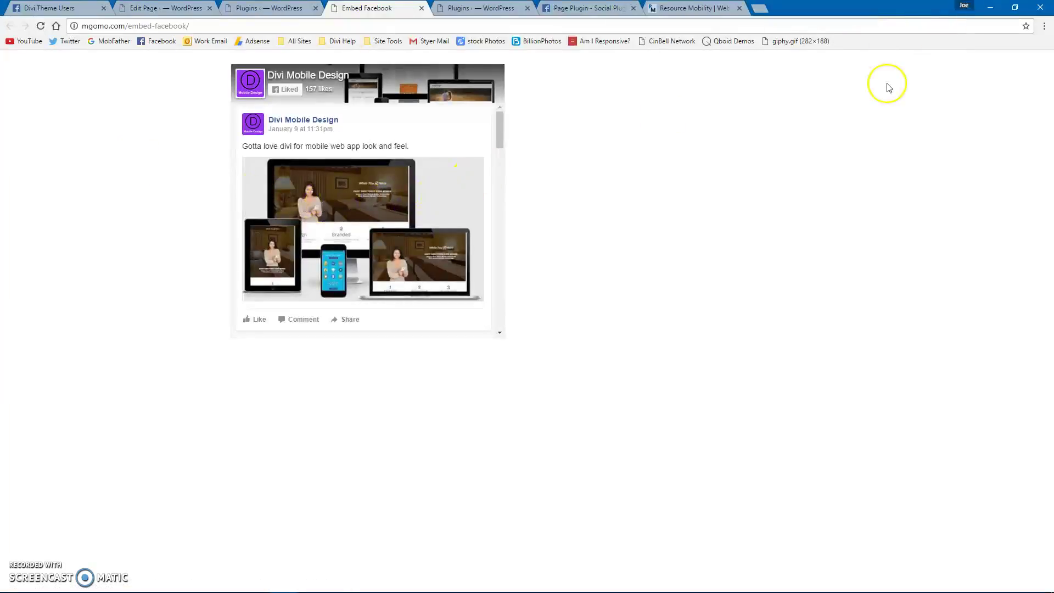
Narrow the browser window to phone width to preview the feed, then maximize it again.
left_click(1016, 8)
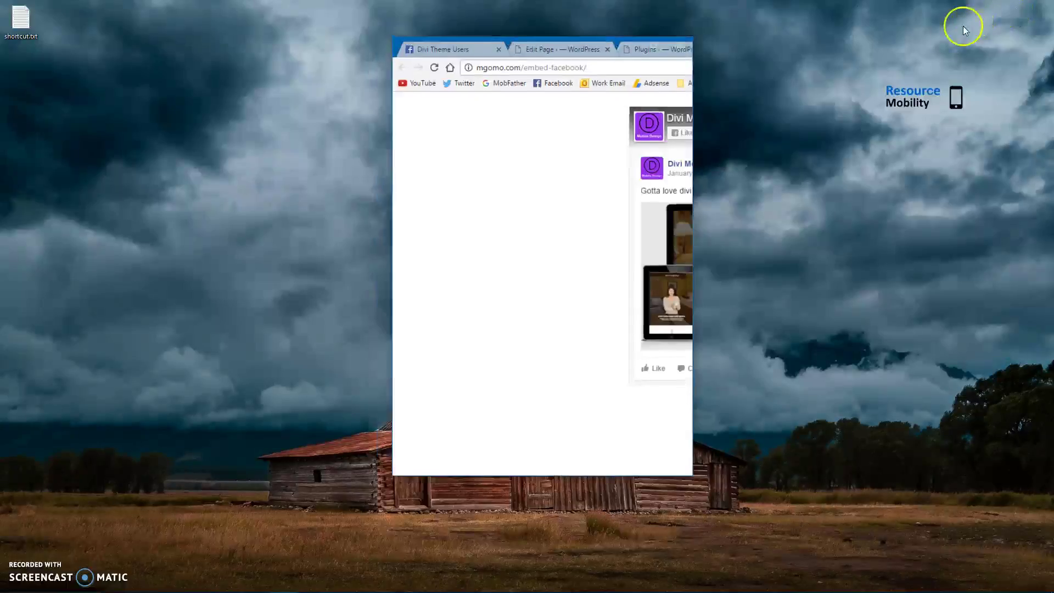
left_click_drag(703, 201, 636, 198)
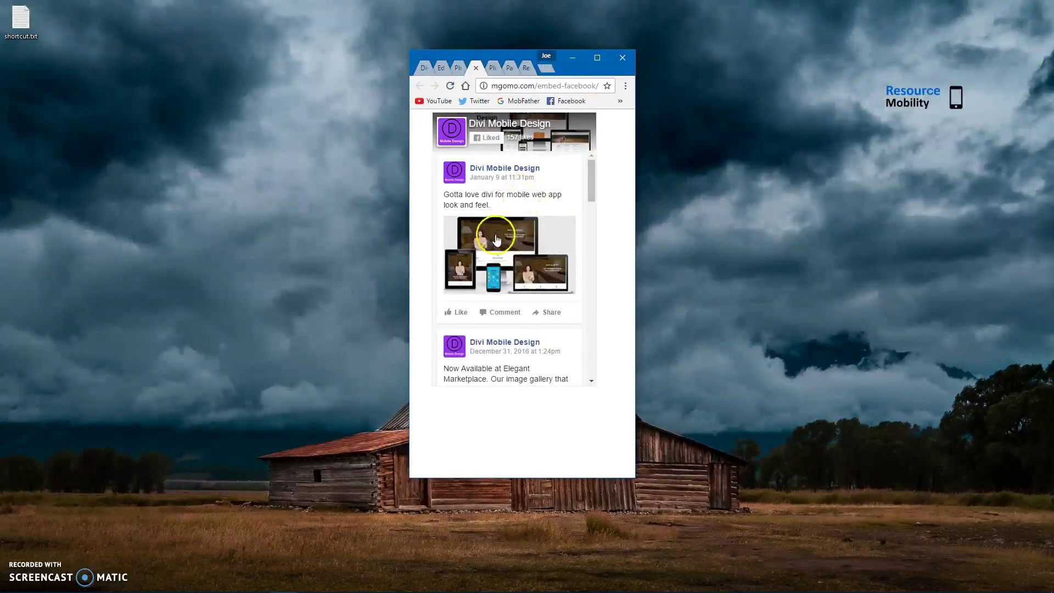
left_click(599, 58)
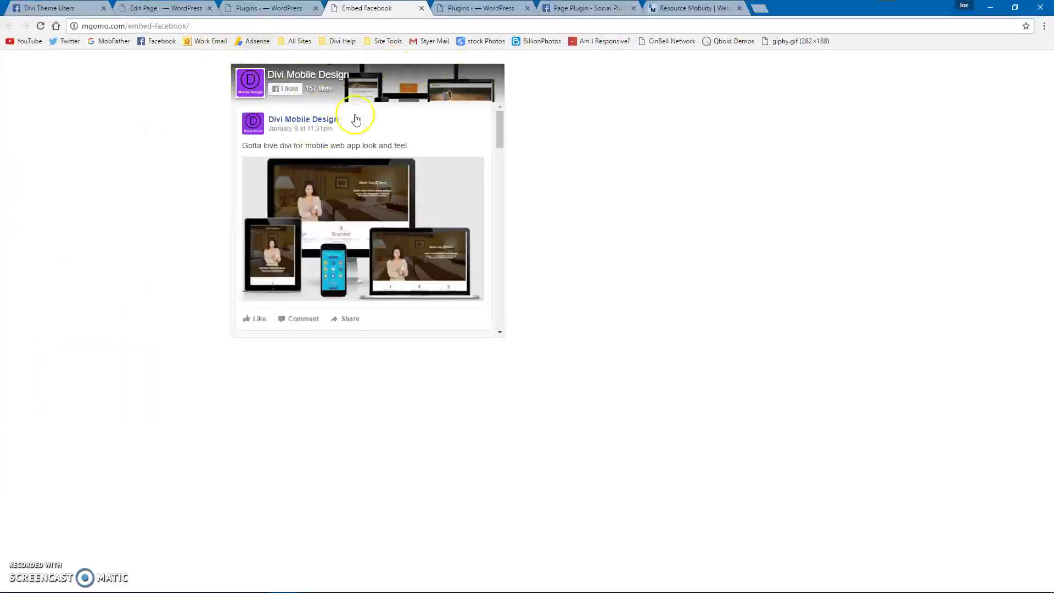
Return to the Embed Facebook Edit Page tab and scroll down the editor.
left_click(166, 7)
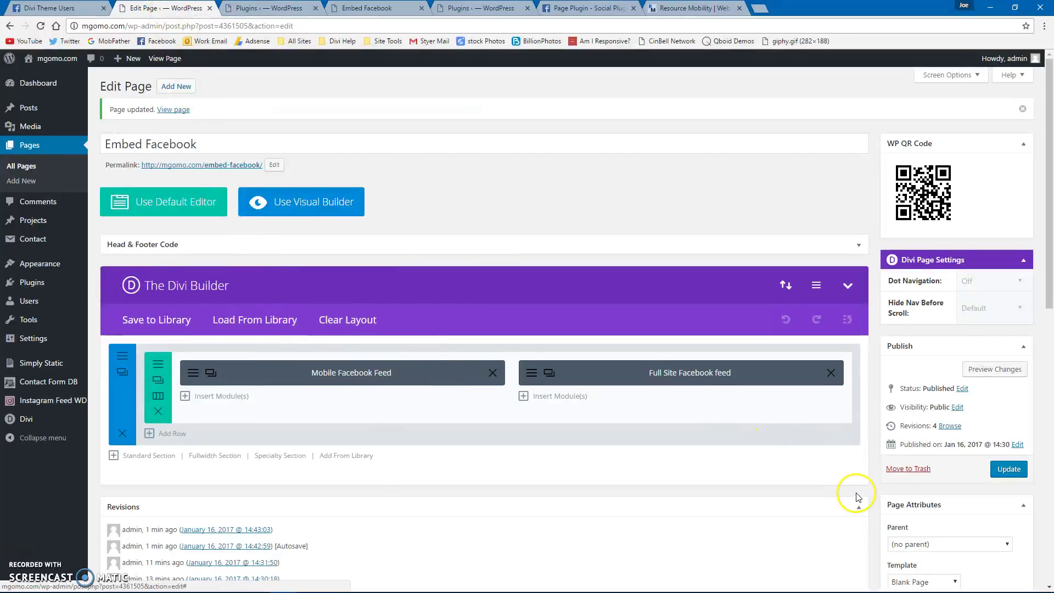
scroll(330, 384, "down", 1)
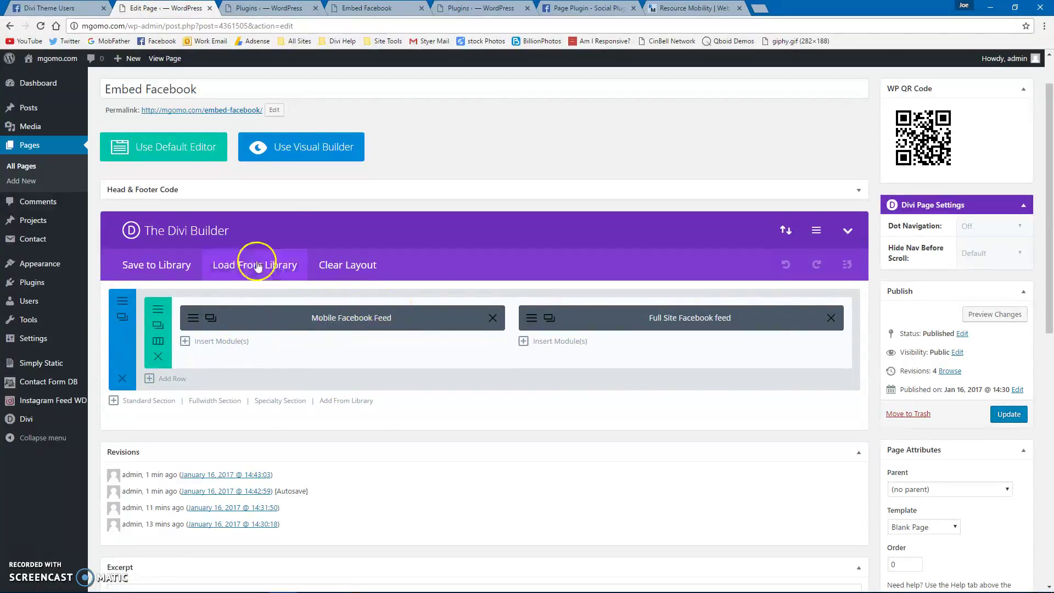
scroll(261, 362, "down", 1)
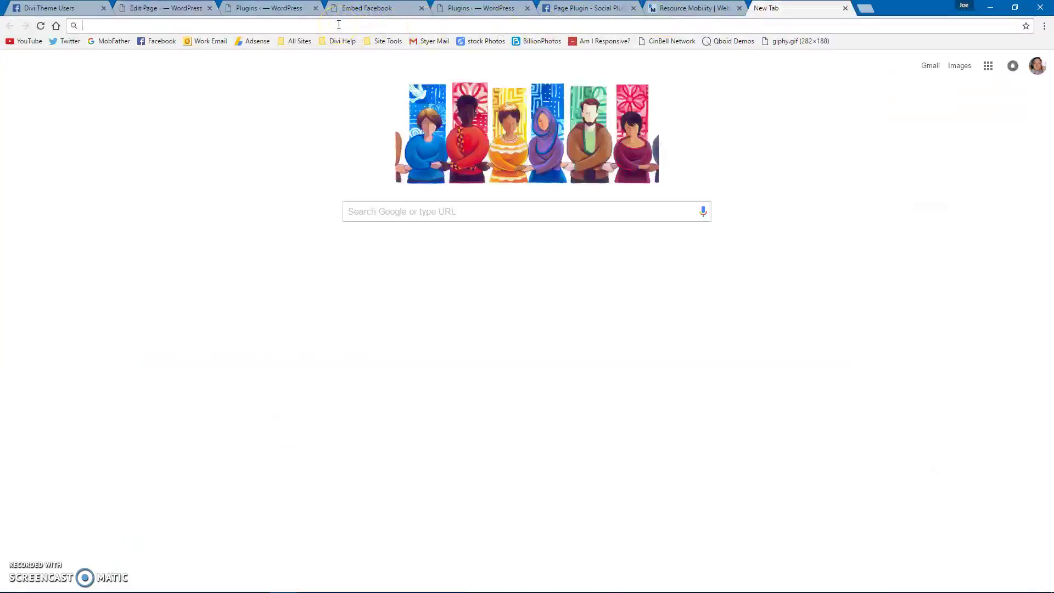
Load urbantimbercincinnati.com from the Chrome address bar.
type("r")
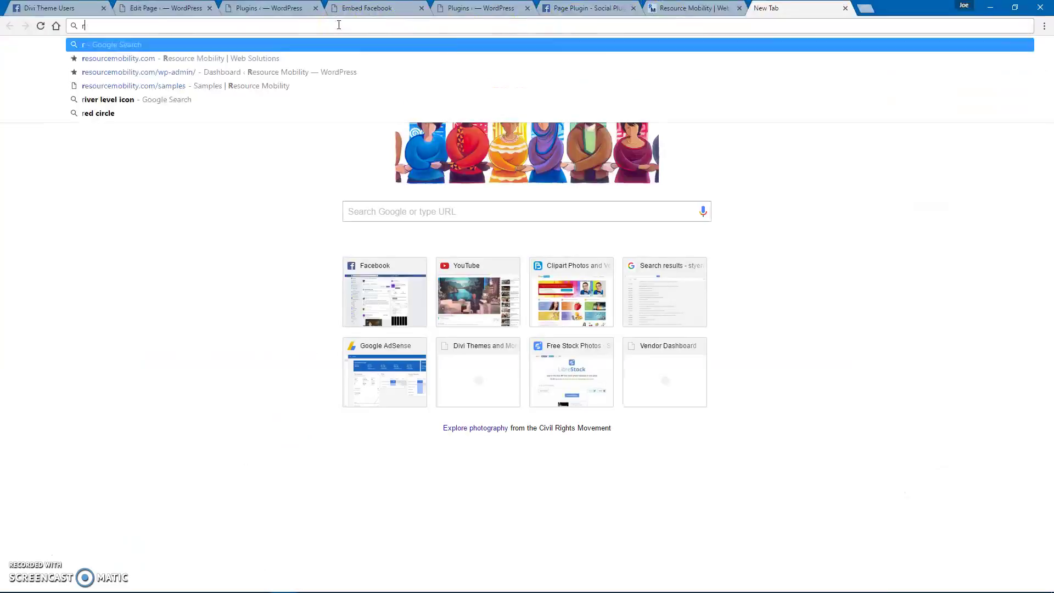
key("BackSpace")
type("ur")
key("Return")
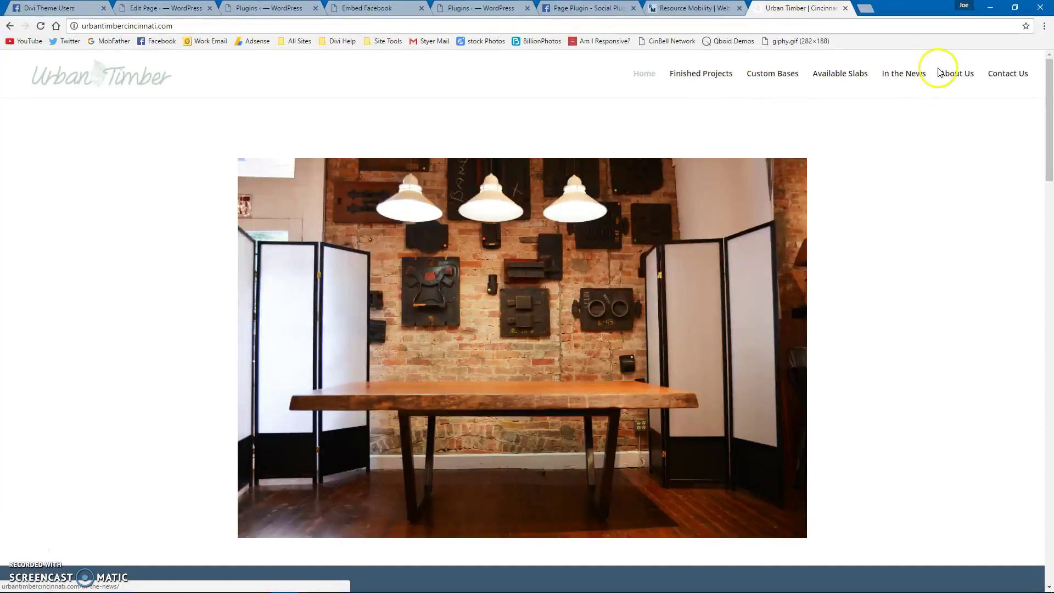
Open the In the News page and scroll to its Facebook and Twitter feeds.
left_click(901, 78)
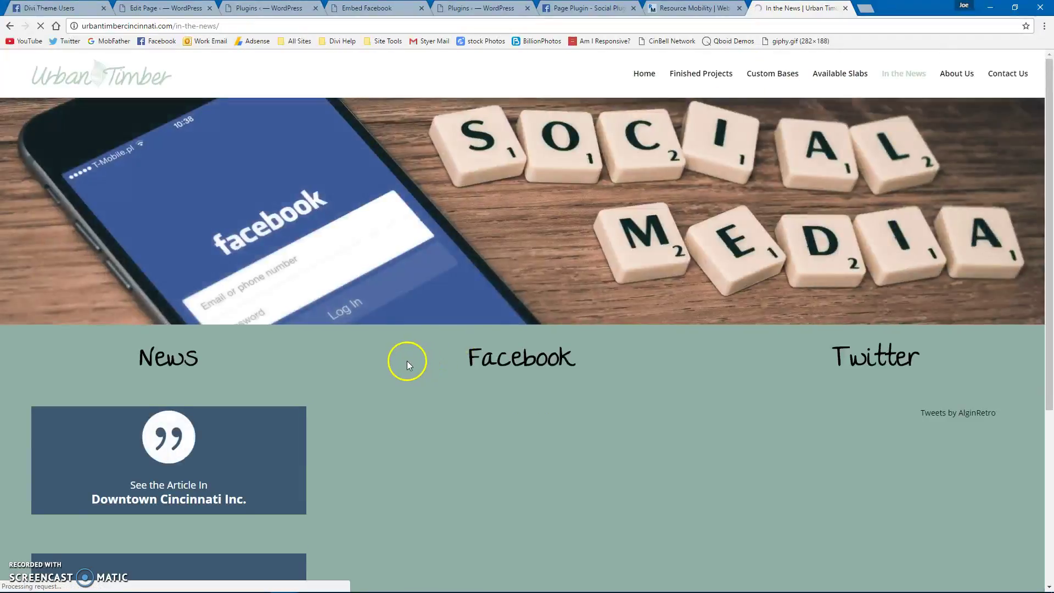
scroll(407, 361, "down", 2)
scroll(391, 358, "down", 1)
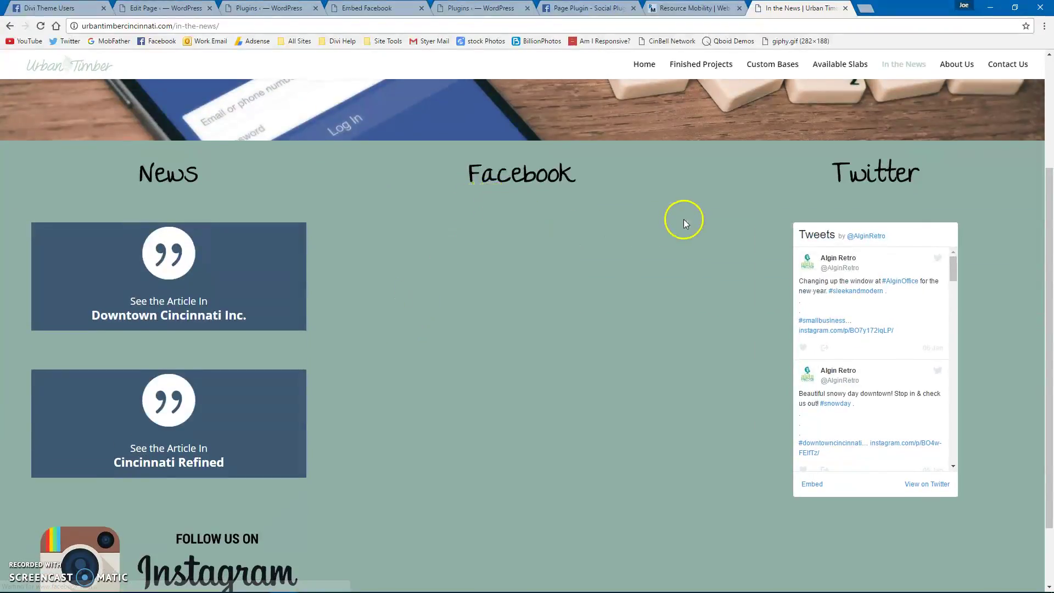
scroll(680, 225, "down", 1)
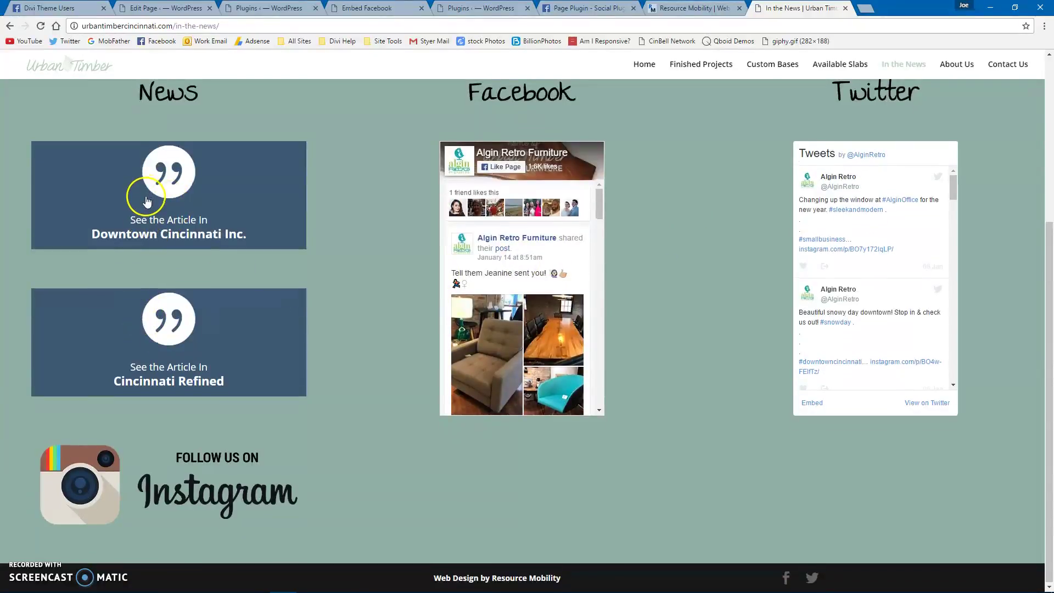
scroll(369, 194, "up", 1)
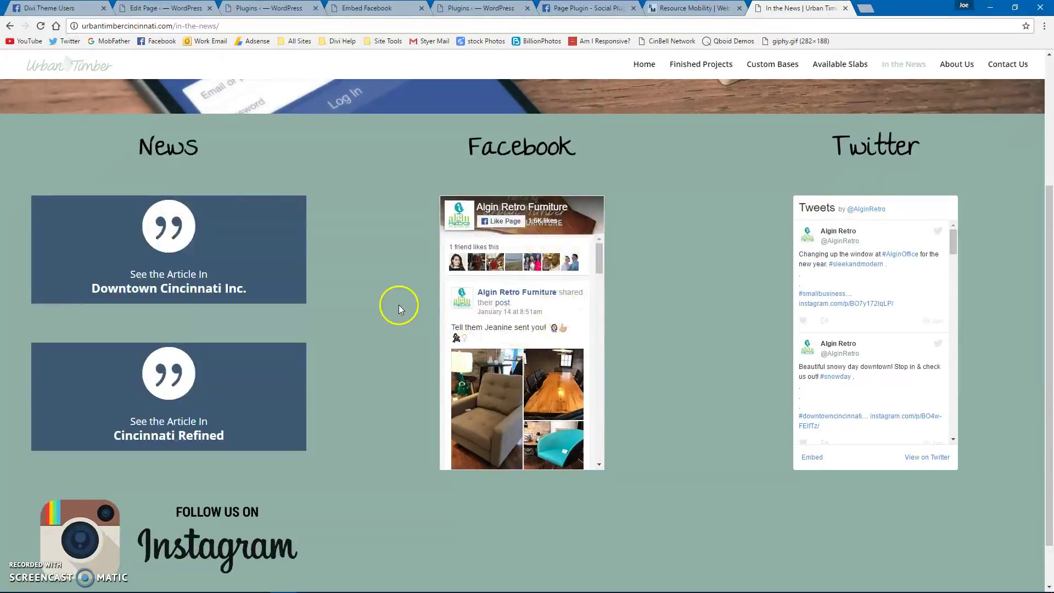
scroll(360, 297, "down", 1)
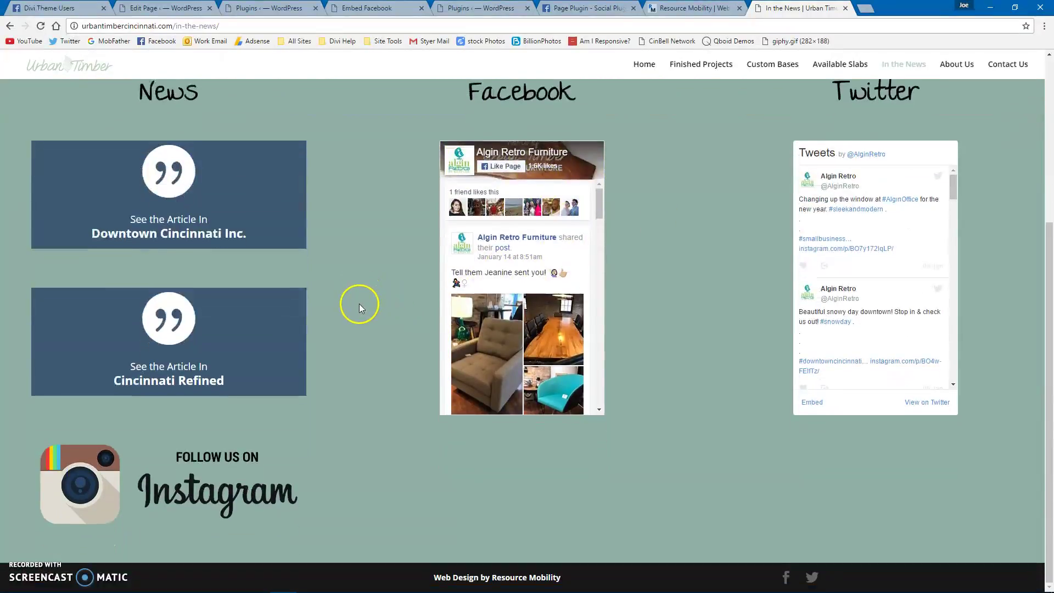
scroll(358, 305, "up", 1)
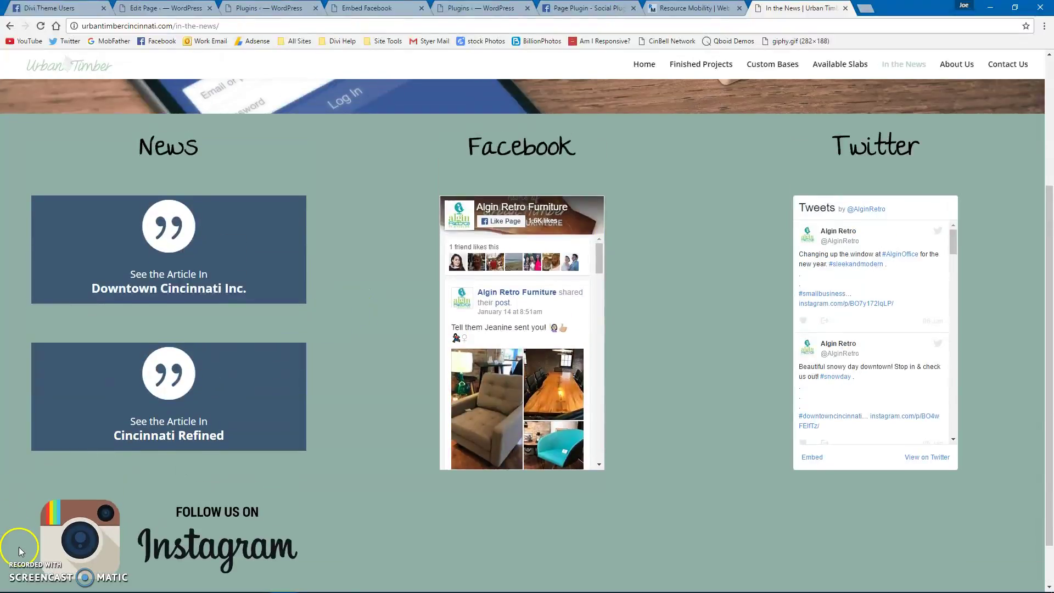